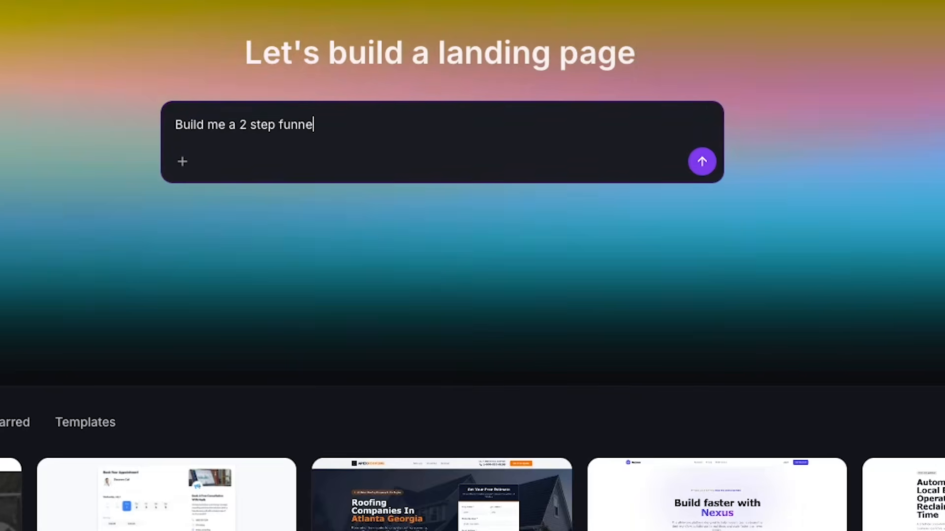
# - Prompt the AI to build a 2 step junk removal funnel whose landing page form asks for name, email, phone number and "Please describe your project"
pyautogui.write('k remo')
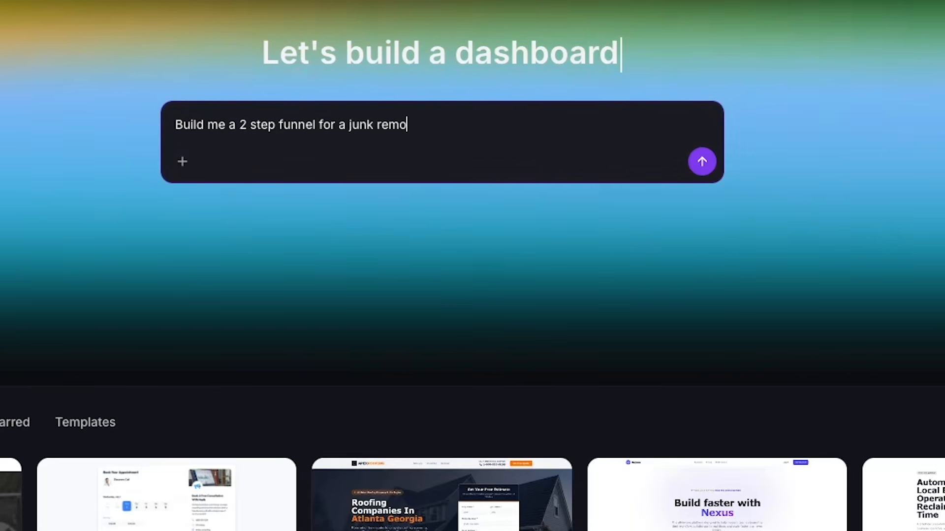
pyautogui.write('val company. The la')
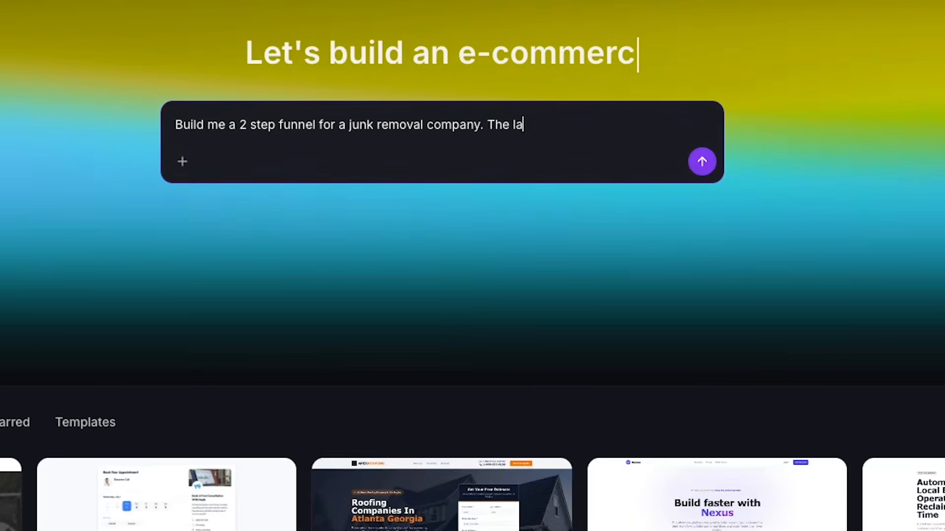
pyautogui.write('nding page should h')
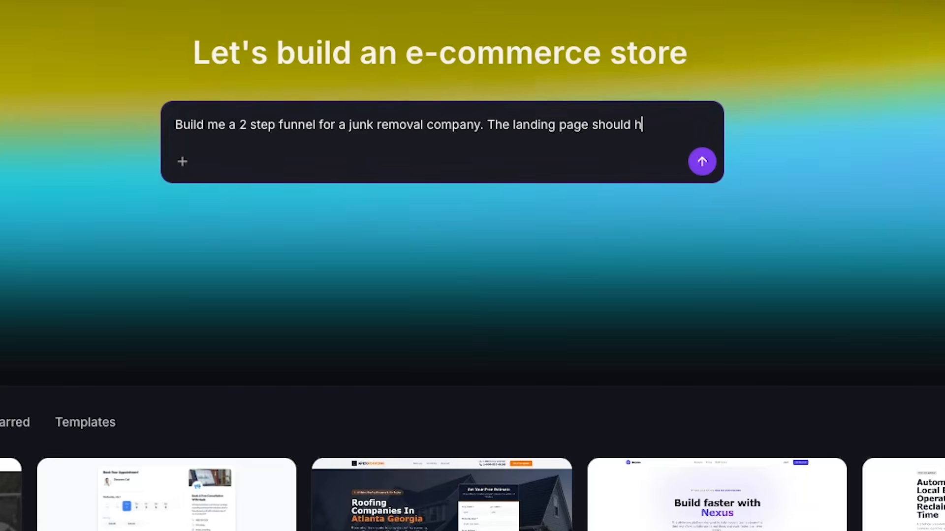
pyautogui.write('ave a form. The form ')
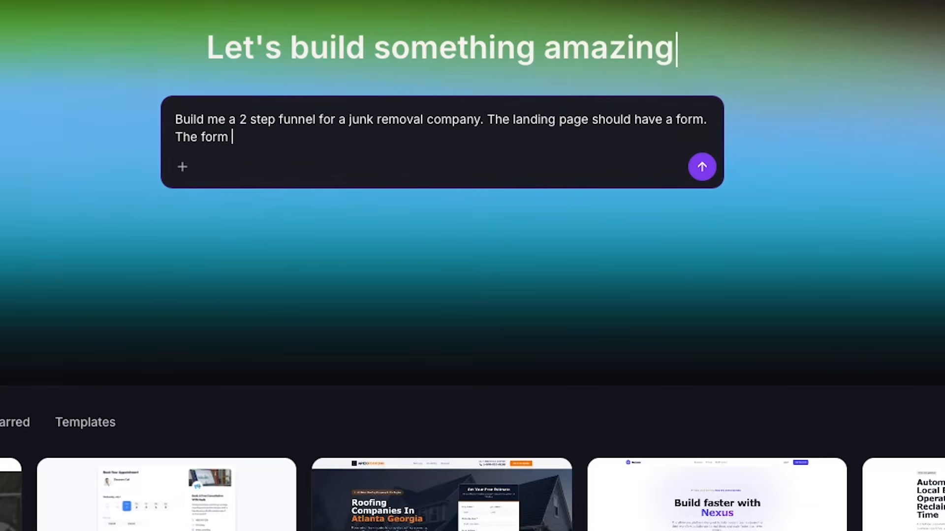
pyautogui.write('must ask for the')
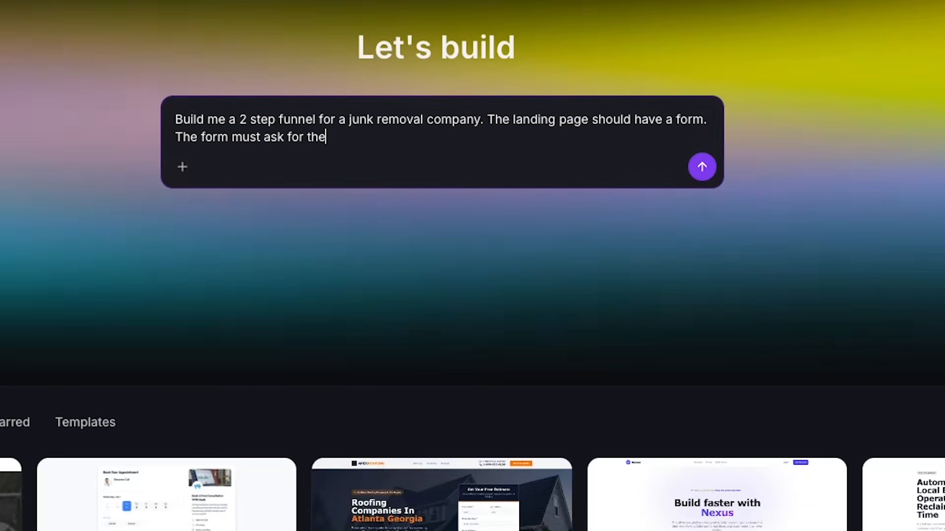
pyautogui.write('ir name, email, ')
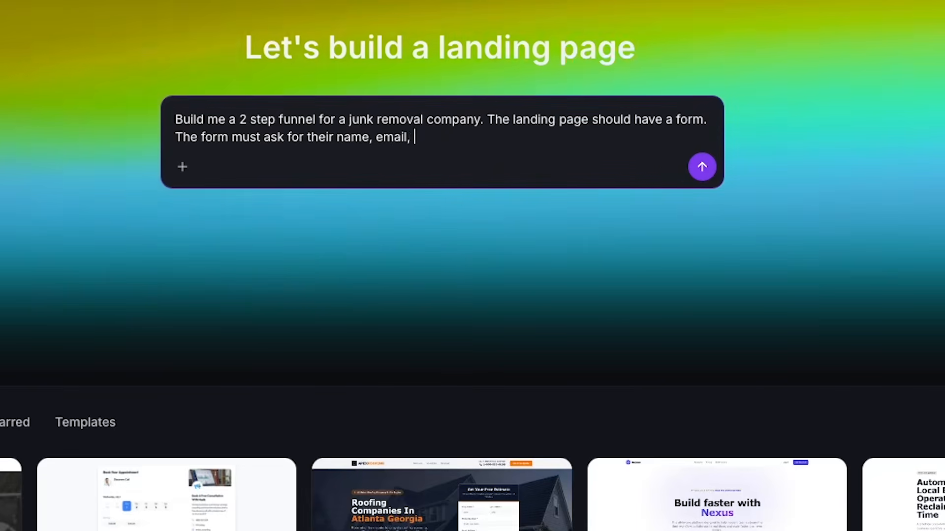
pyautogui.write('phone number, and a ')
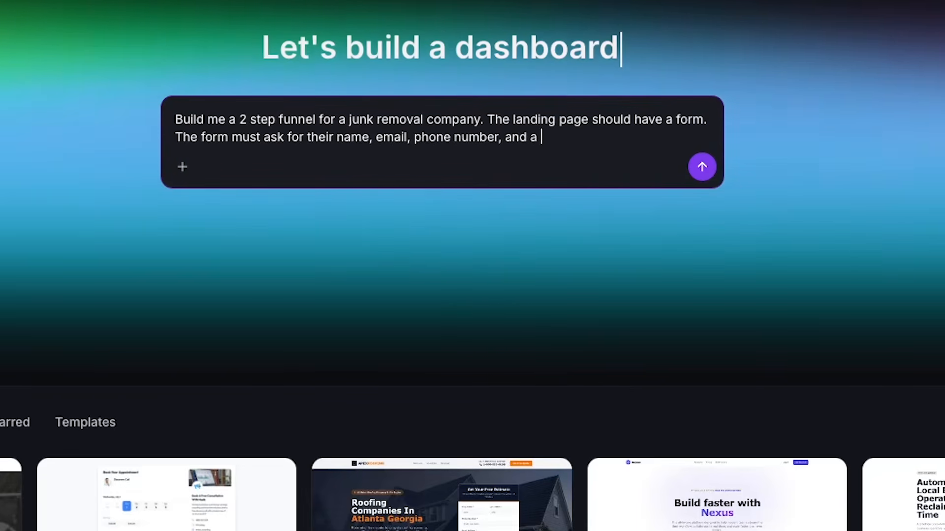
pyautogui.write('message option that says')
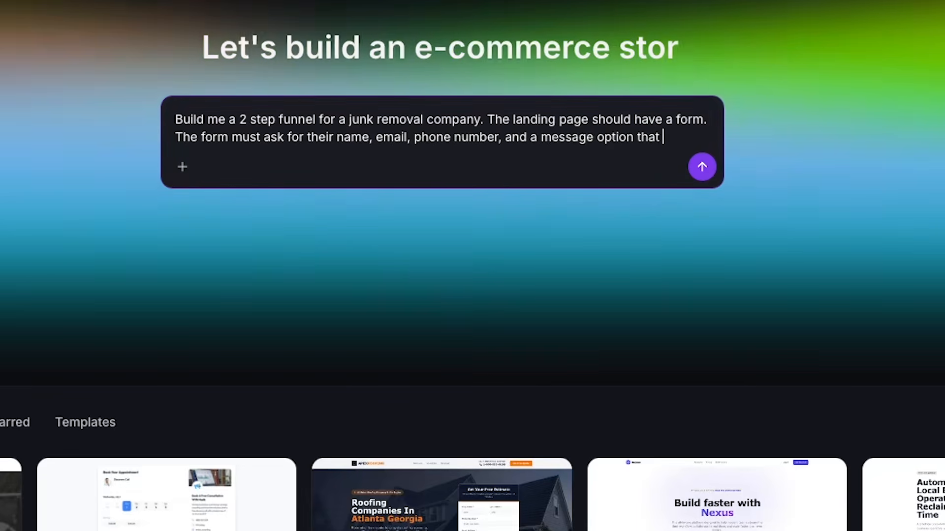
pyautogui.write(' "Please describe your project"')
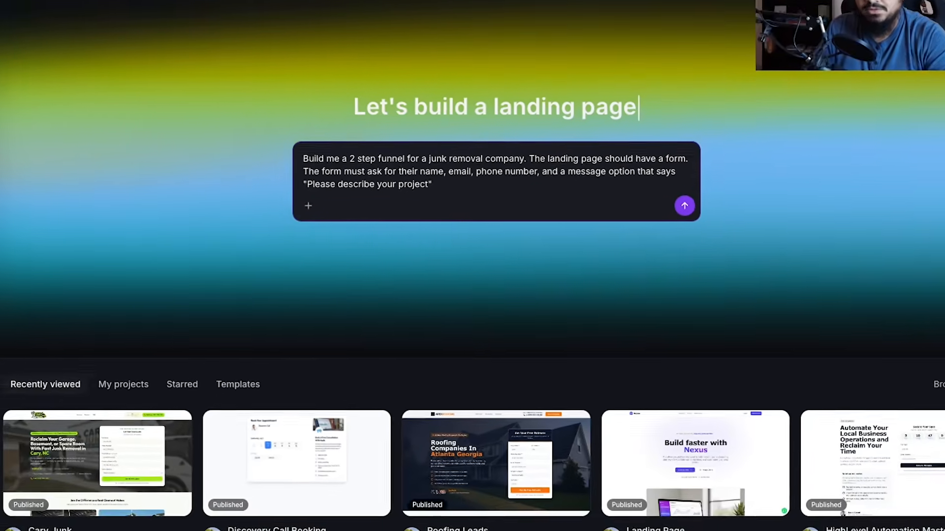
pyautogui.press('Return')
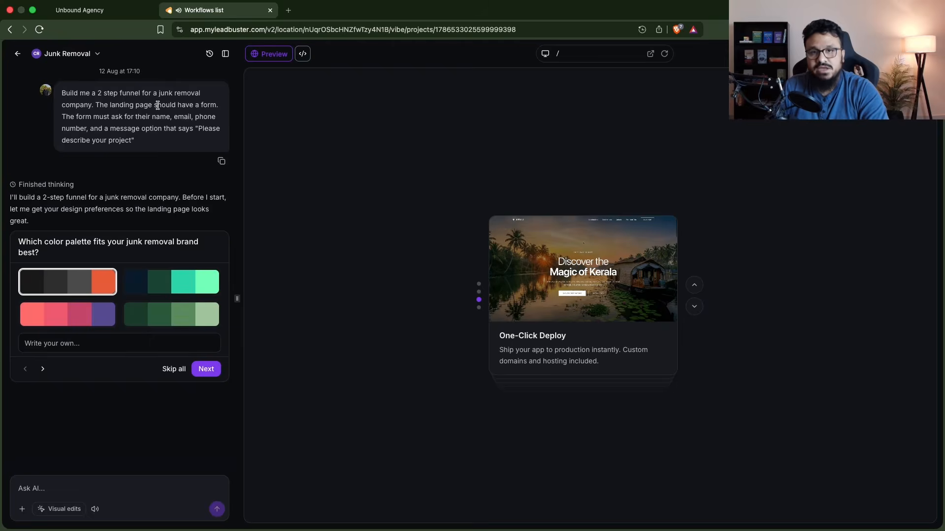
# - Answer the design questions with the Neon Mint palette, Archivo Black + Hind fonts and Split Screen layout, and submit the answers
pyautogui.click(152, 294)
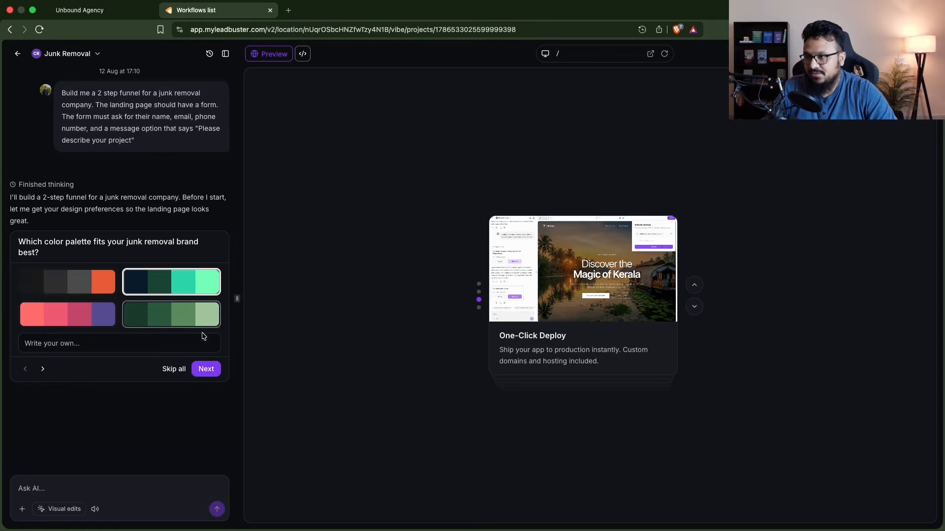
pyautogui.click(206, 369)
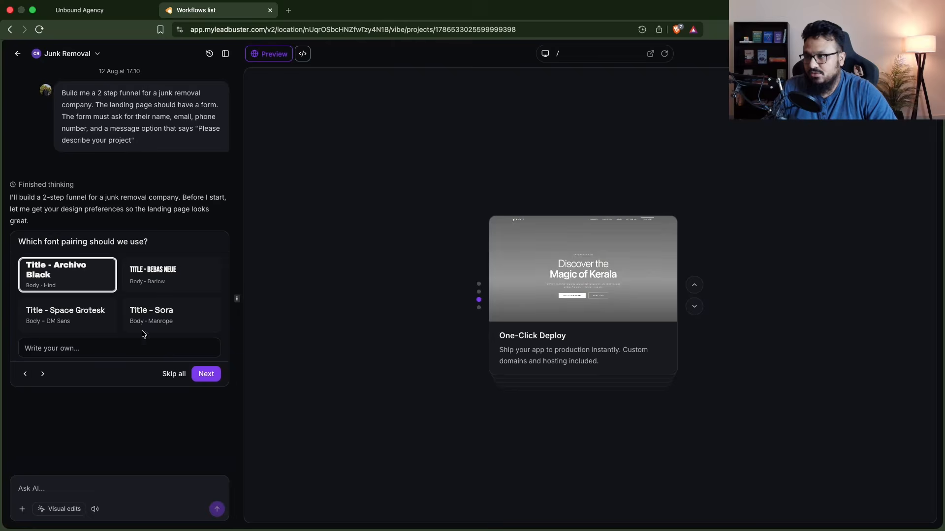
pyautogui.click(197, 376)
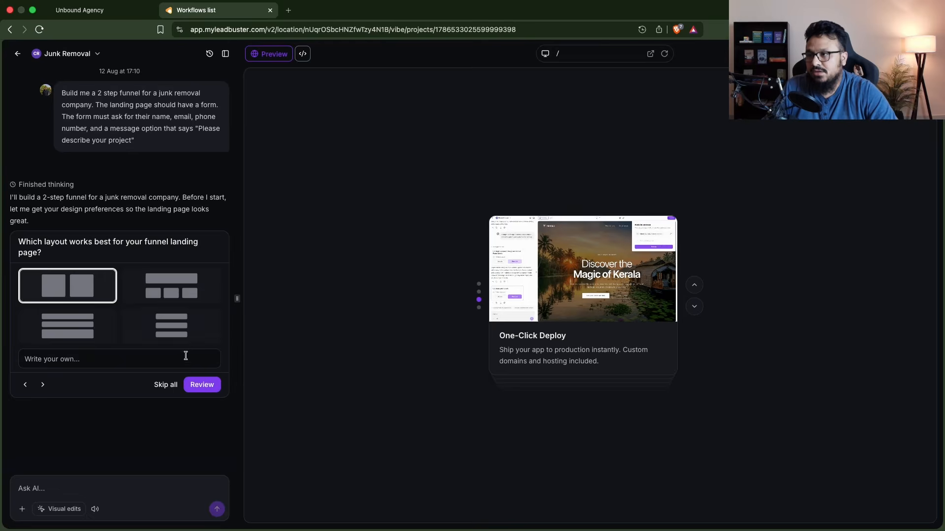
pyautogui.click(202, 385)
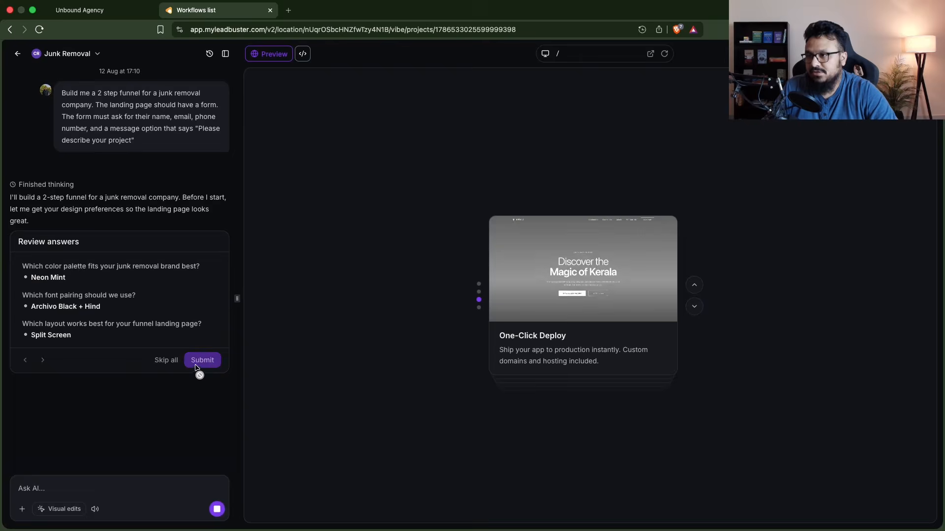
pyautogui.click(201, 364)
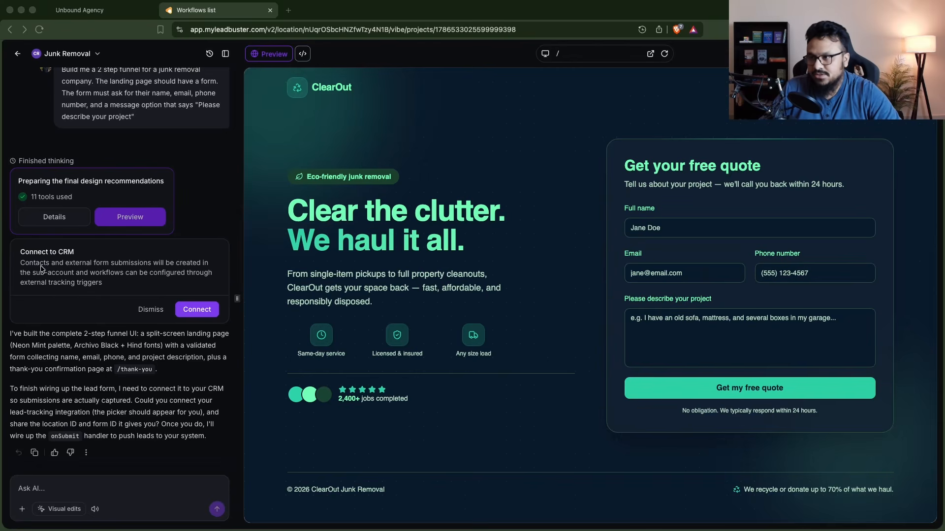
# - Connect the funnel's forms to the CRM through the offered form tracking integration
pyautogui.click(200, 309)
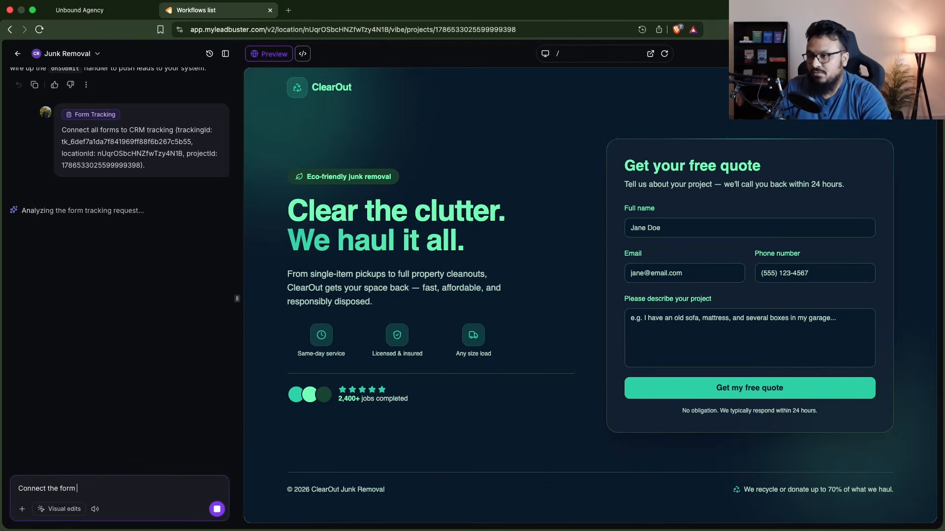
pyautogui.write('the landing page to the CRM')
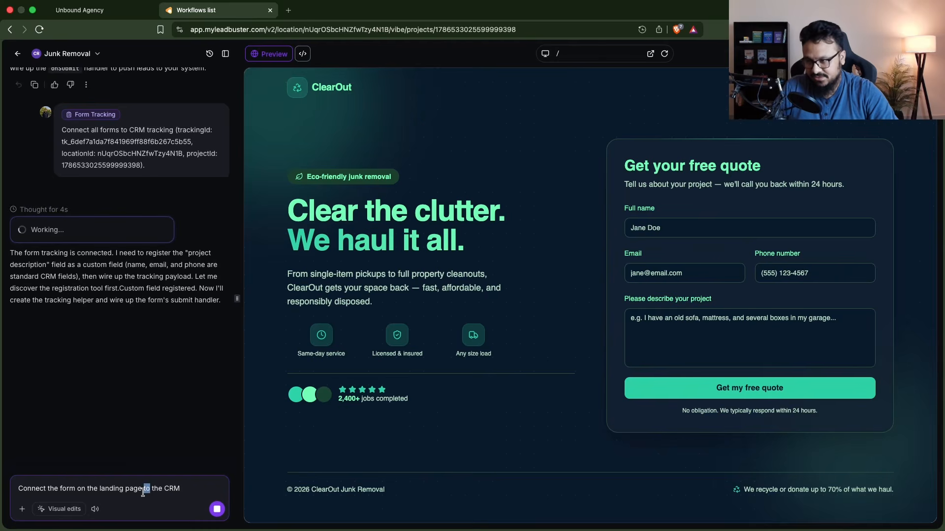
pyautogui.press('super+a')
pyautogui.press('BackSpace')
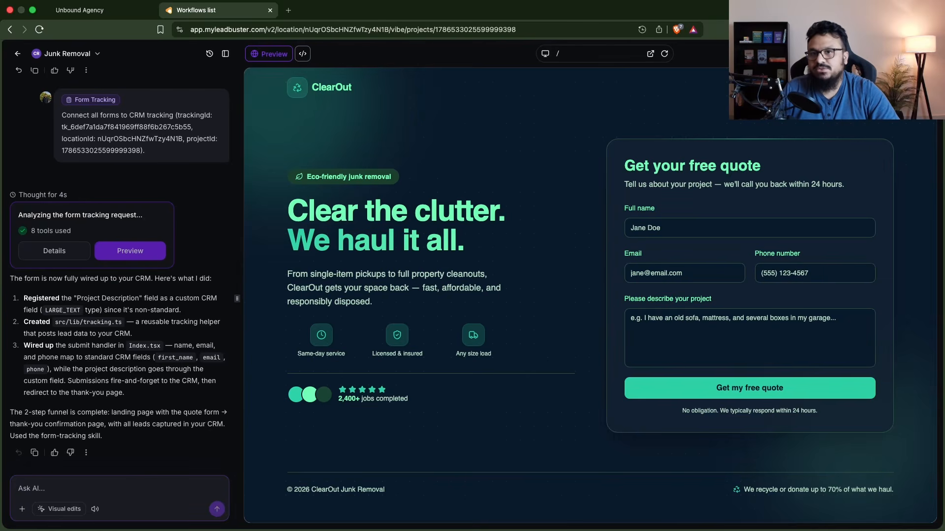
# - Publish the junk removal funnel to its generated vibepreview.com address
pyautogui.click(915, 54)
pyautogui.click(782, 189)
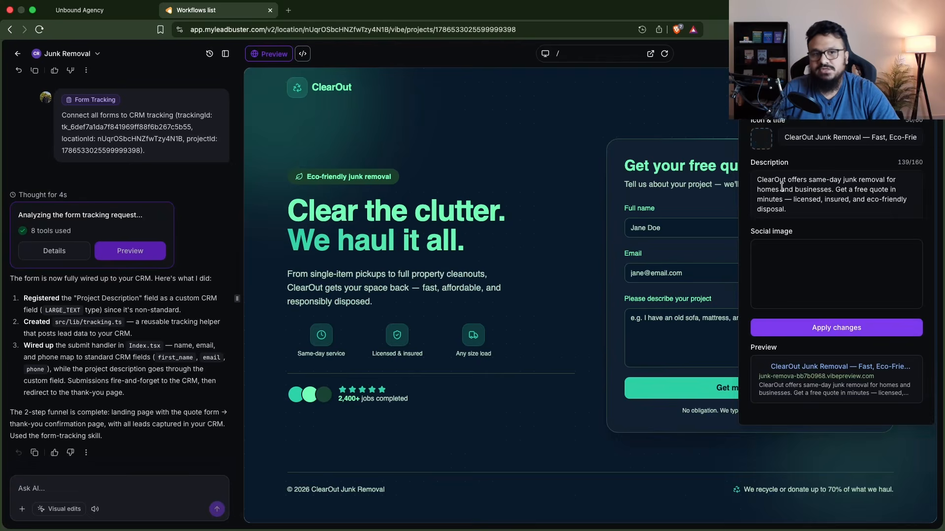
pyautogui.click(907, 57)
pyautogui.click(908, 57)
pyautogui.click(827, 184)
pyautogui.click(814, 329)
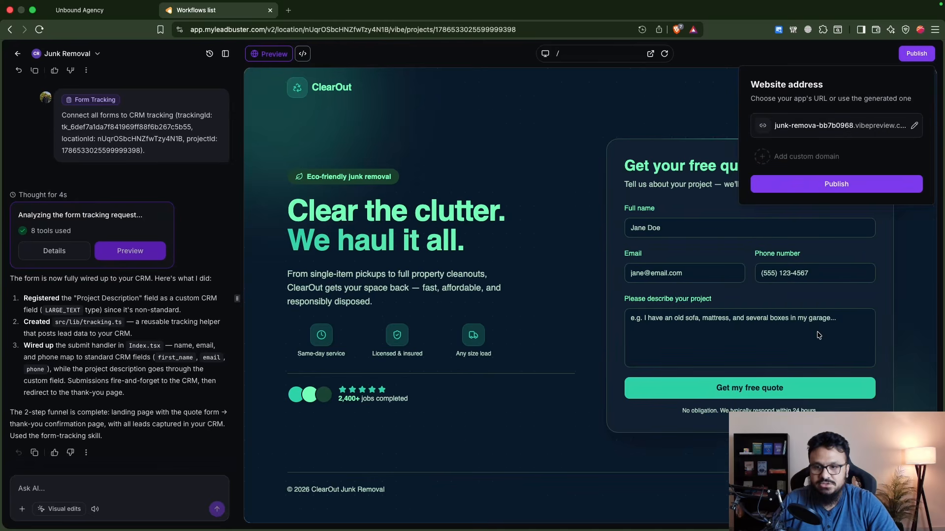
pyautogui.click(824, 185)
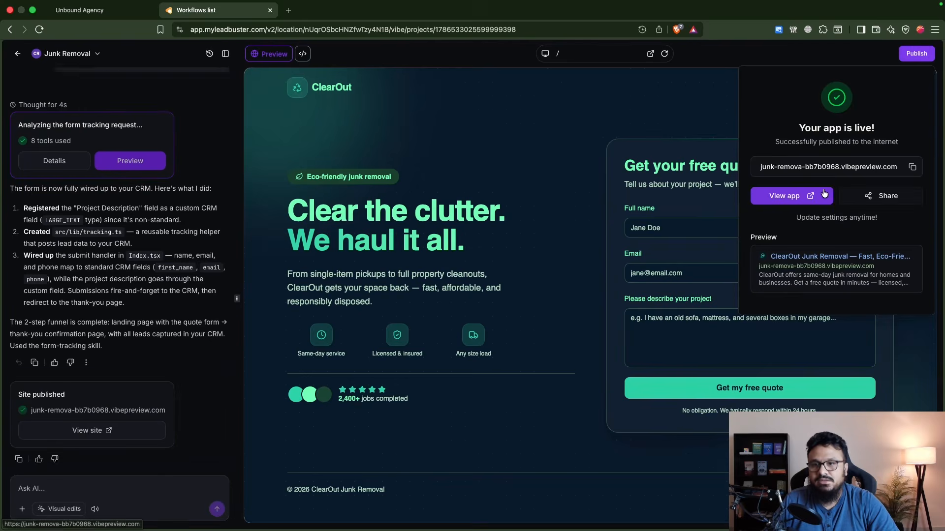
# - Open the published junk removal landing page in the browser
pyautogui.click(807, 197)
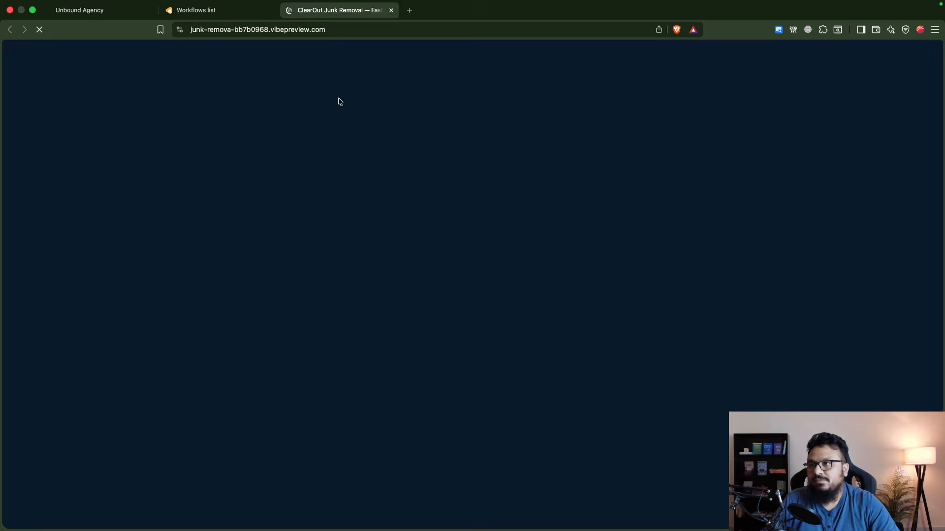
pyautogui.click(269, 29)
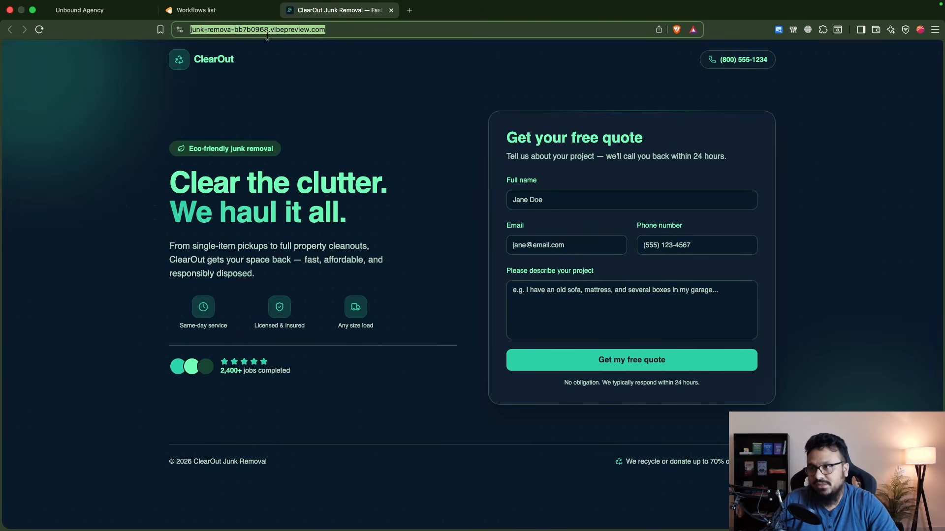
pyautogui.click(270, 73)
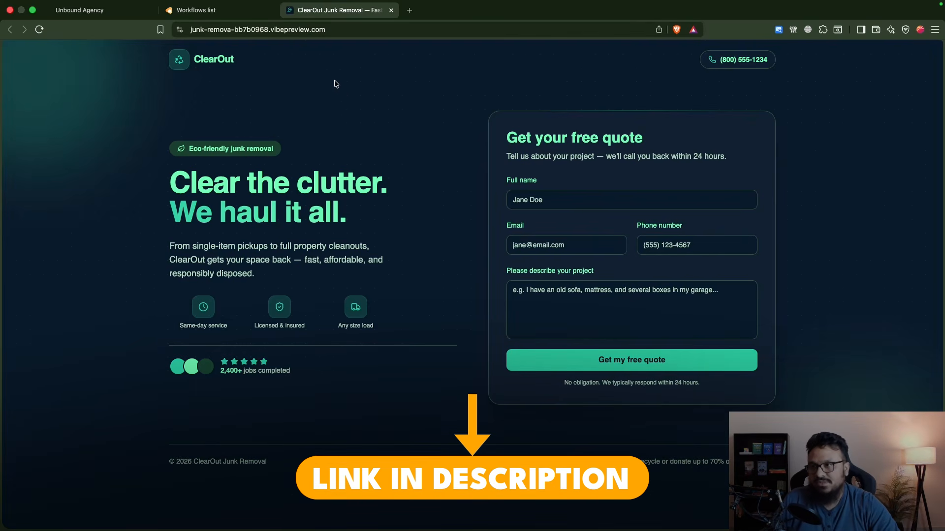
# - Leave the AI builder project and bring up the CRM dashboard of the Cary Junk Removers account
pyautogui.click(194, 11)
pyautogui.click(17, 53)
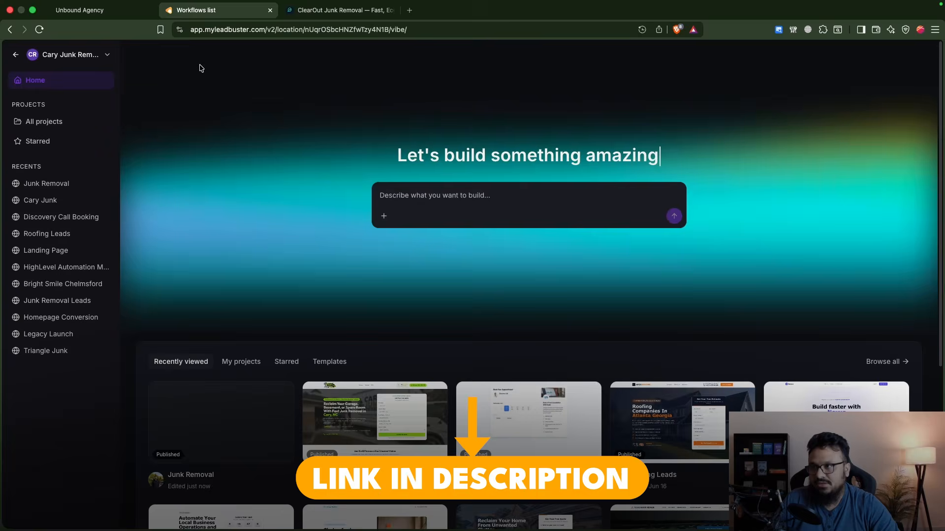
pyautogui.click(16, 54)
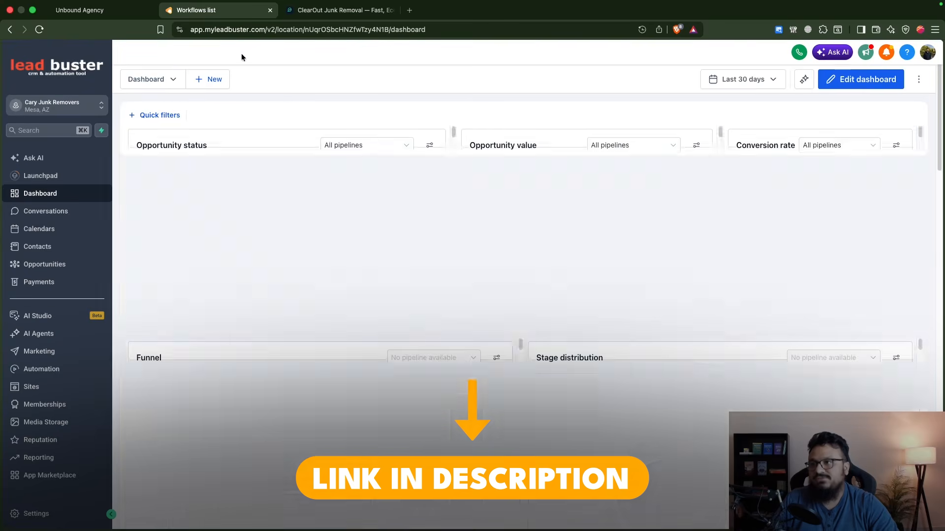
pyautogui.click(304, 12)
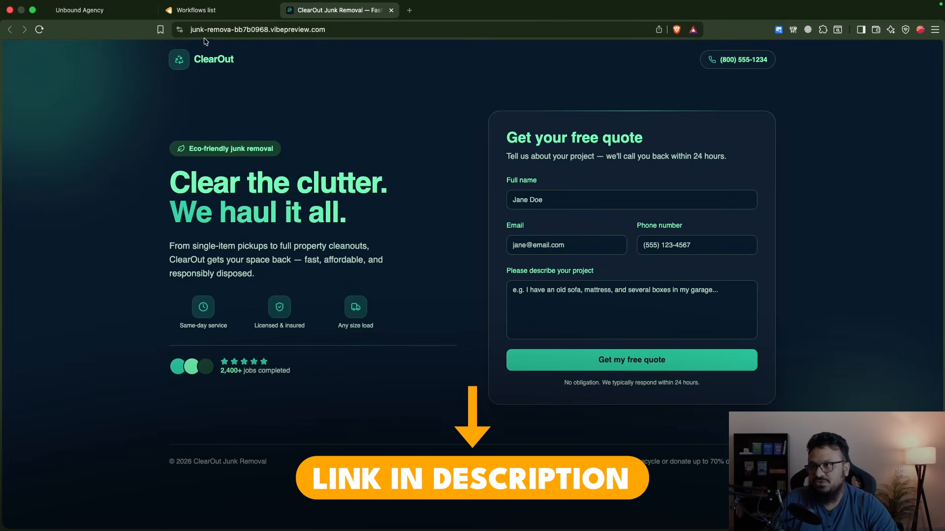
pyautogui.click(196, 11)
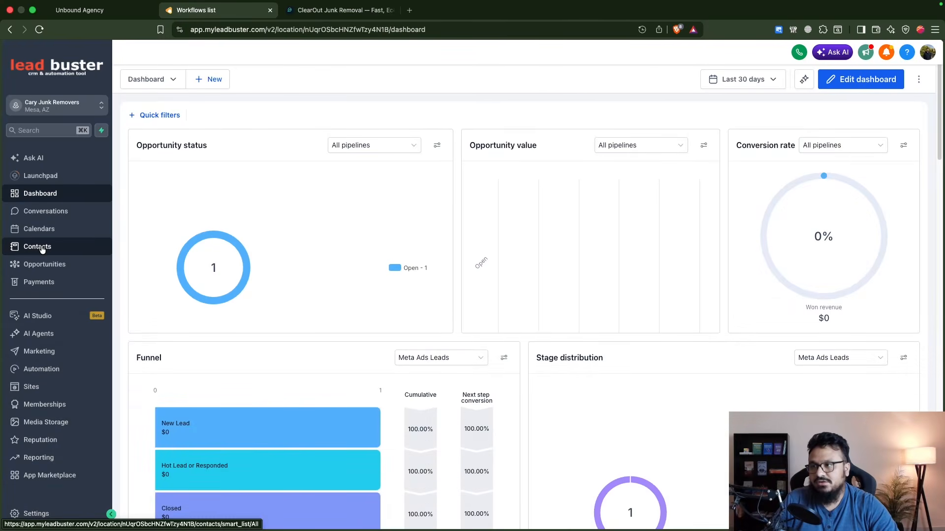
# - Fill in the test lead's full name, email and phone number in the live page's free quote form
pyautogui.click(339, 10)
pyautogui.click(603, 202)
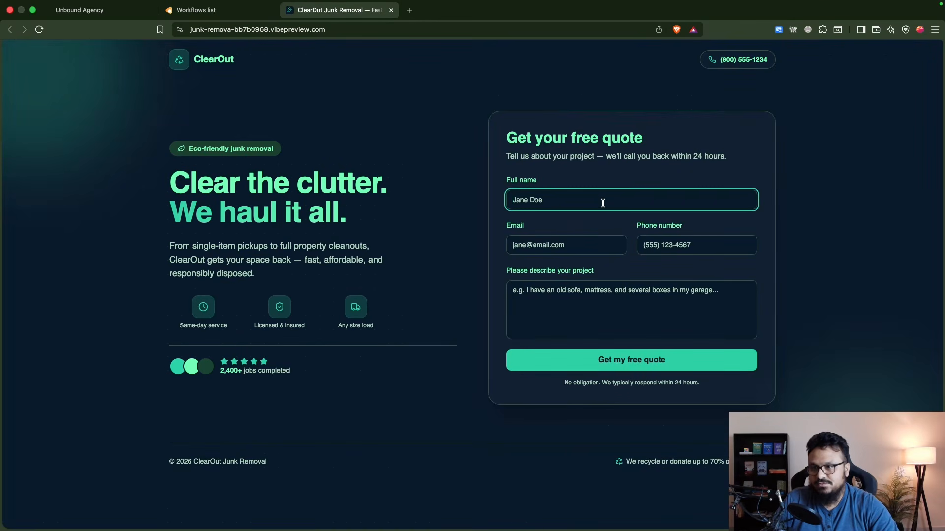
pyautogui.write('John Smith')
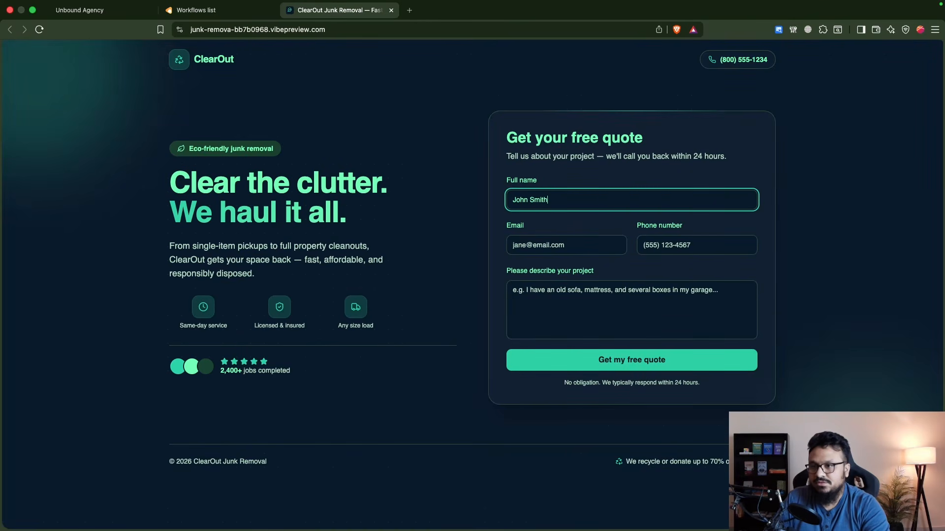
pyautogui.press('Tab')
pyautogui.press('Tab')
pyautogui.write('(855')
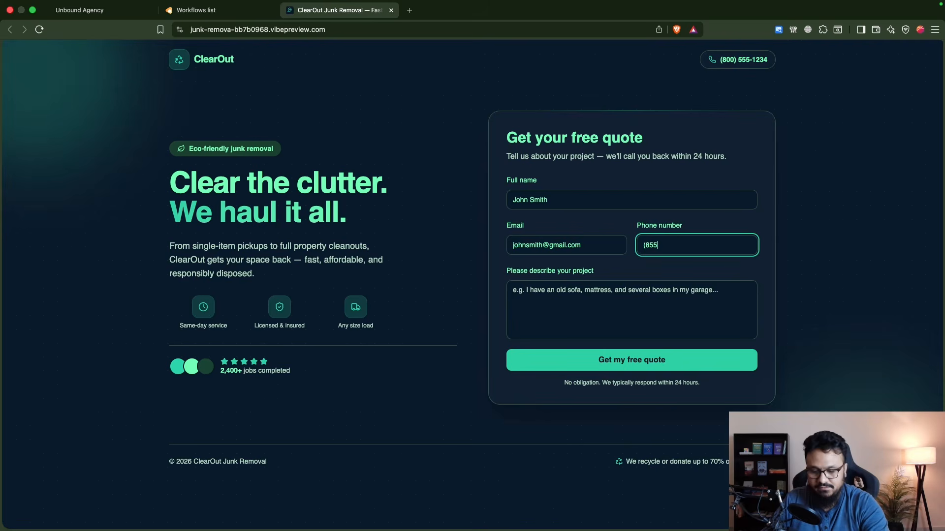
pyautogui.write(') 555-1234')
# - Describe the project in the quote form as "I have an old sofa and a few other stuff to get rid"
pyautogui.click(636, 292)
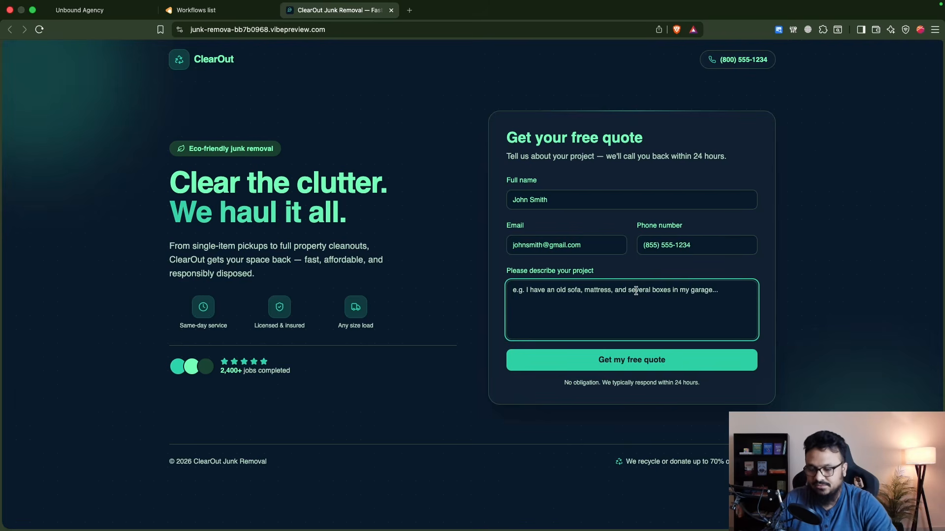
pyautogui.write('I have an old sofa and a few othe')
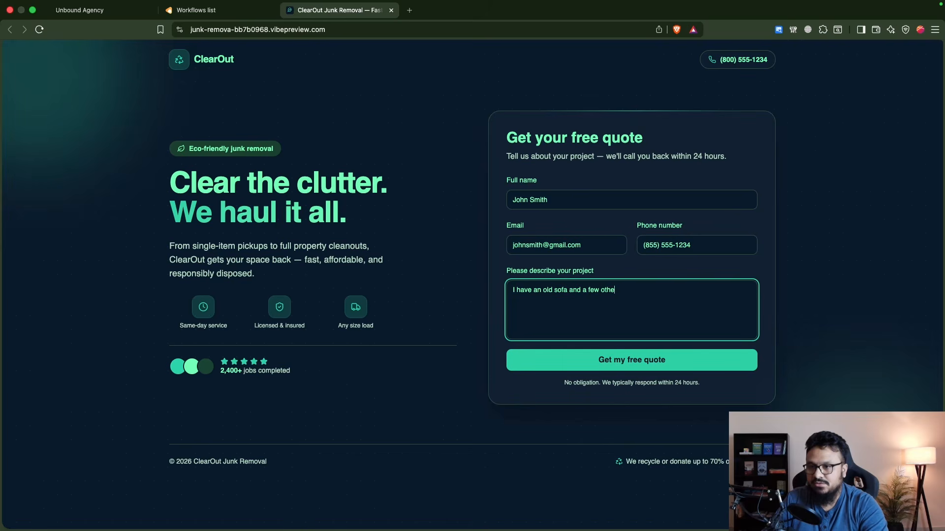
pyautogui.write('r stuff to get rid')
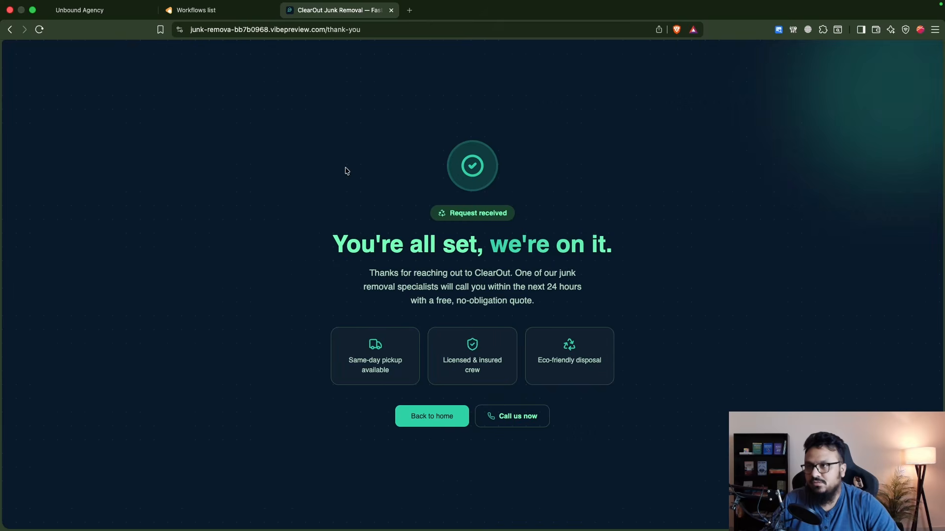
# - Open the newest lead in the CRM's contact list and inspect the attribution details of its form submission
pyautogui.click(187, 10)
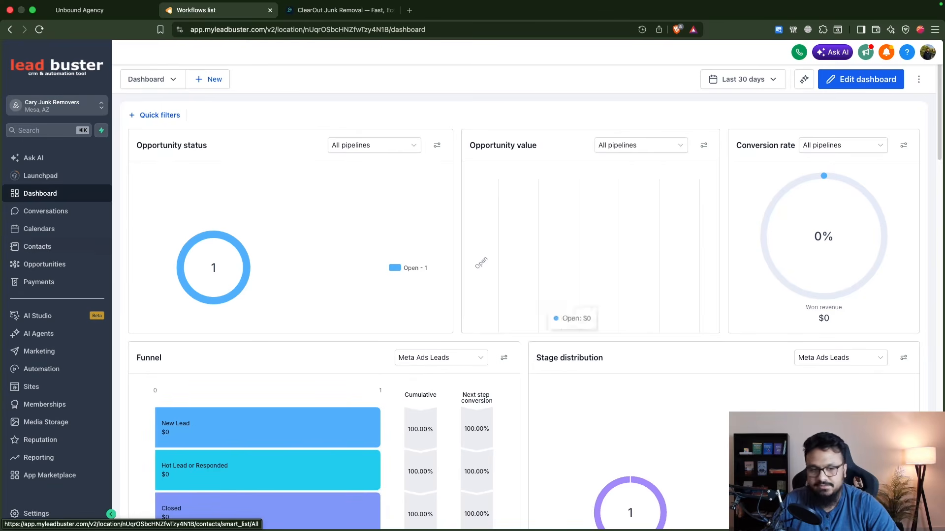
pyautogui.click(53, 248)
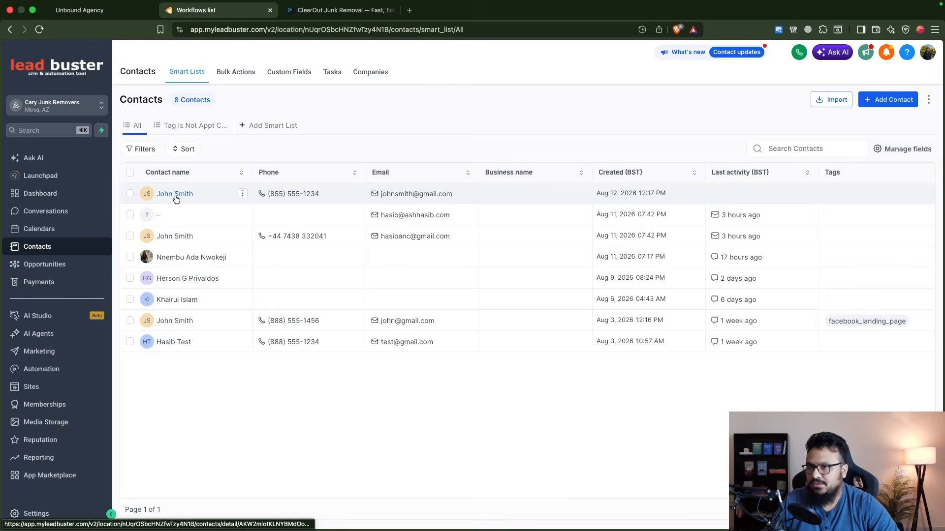
pyautogui.click(175, 192)
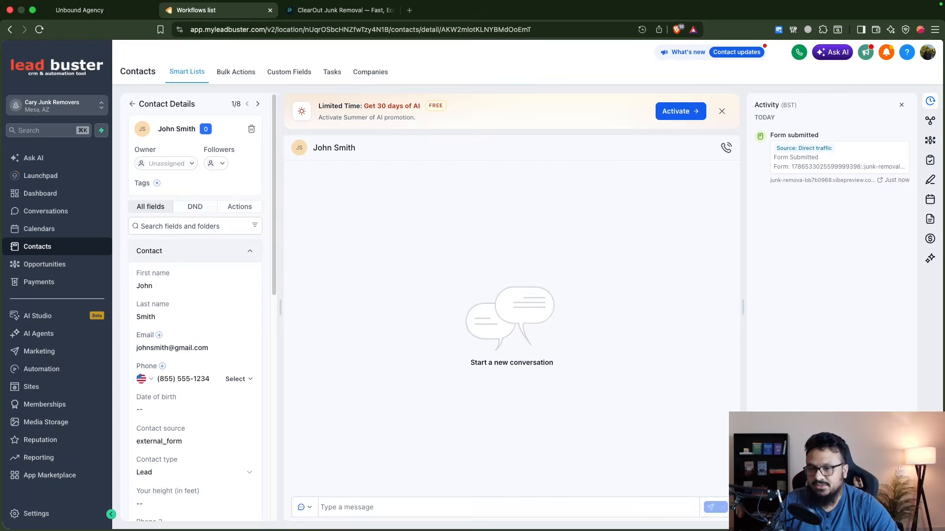
pyautogui.click(804, 149)
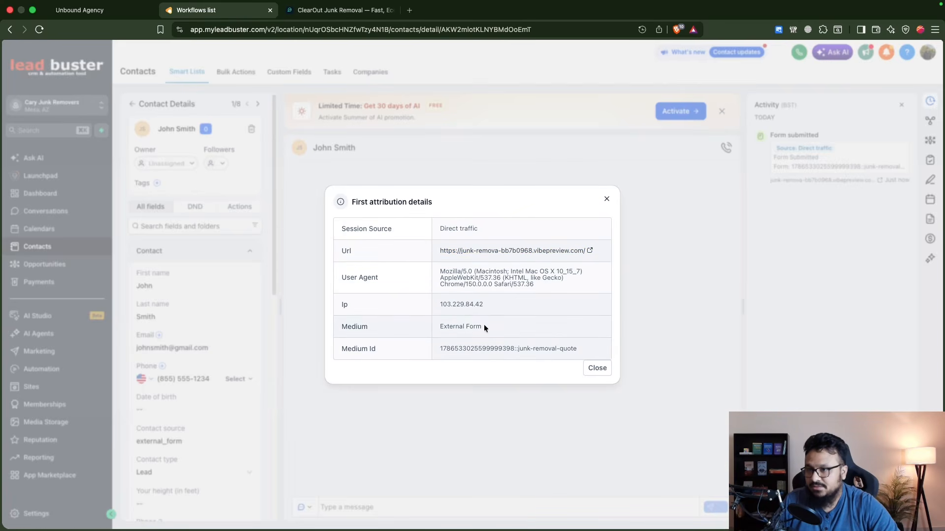
pyautogui.click(607, 200)
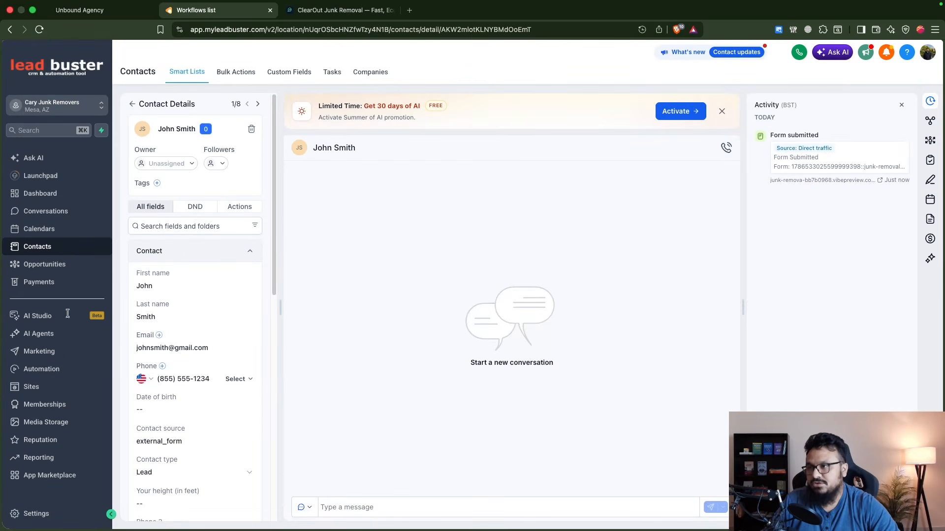
# - View the automation workflows list and return the live landing page from its thank-you page to the quote form
pyautogui.click(56, 368)
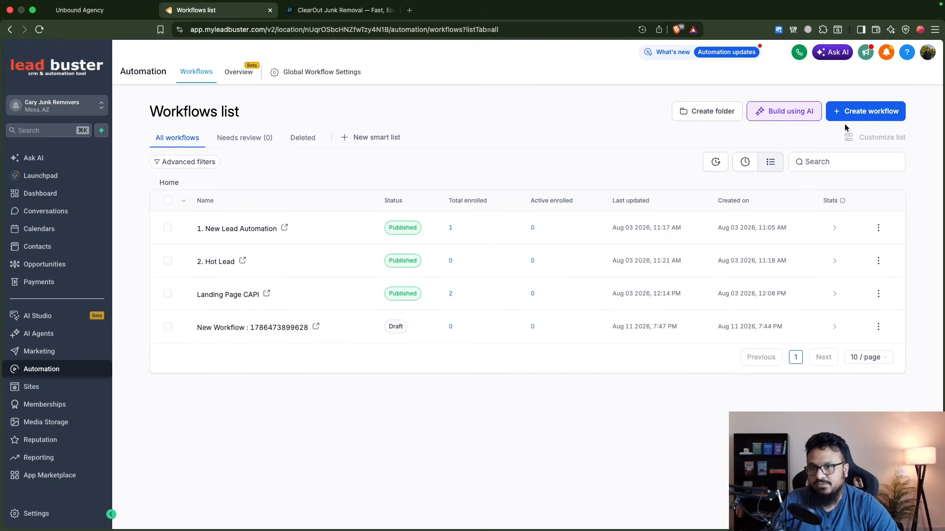
pyautogui.click(314, 15)
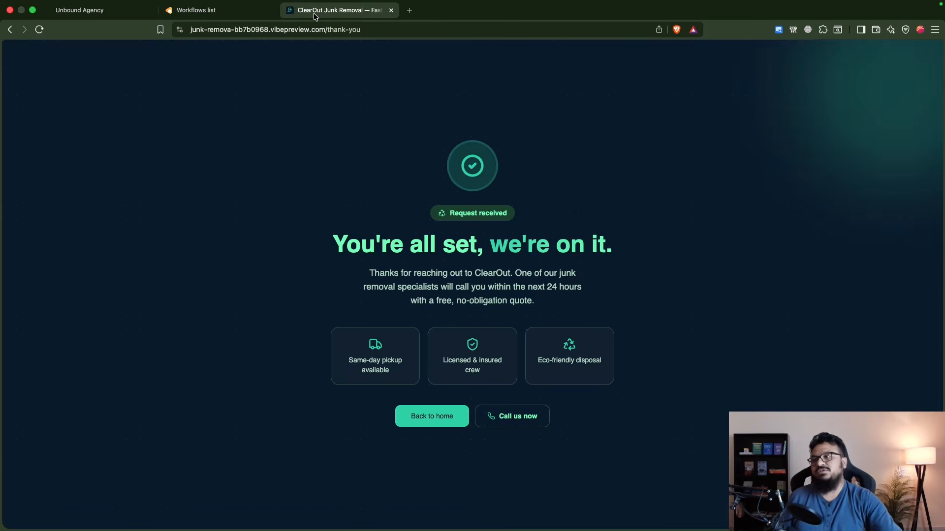
pyautogui.click(10, 30)
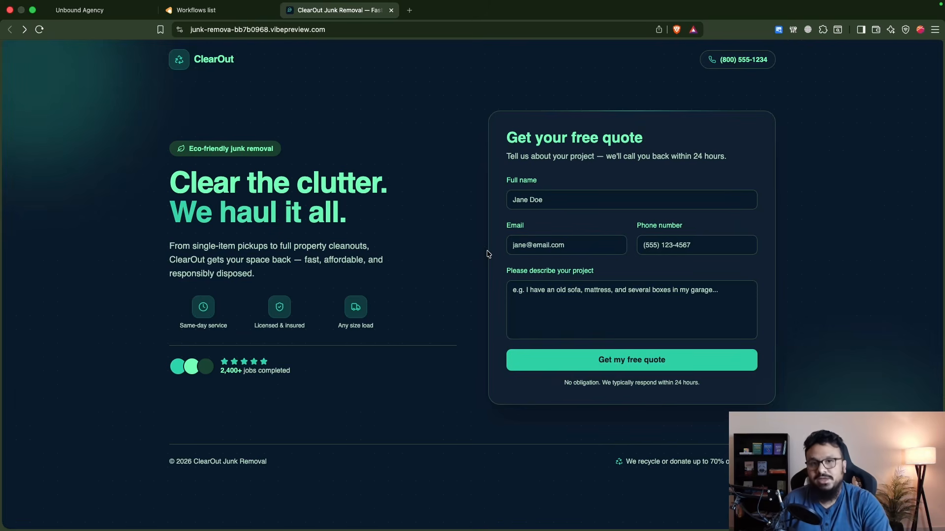
# - Examine the Meta Ads Leads pipeline and its stages on the CRM's opportunities board
pyautogui.click(193, 11)
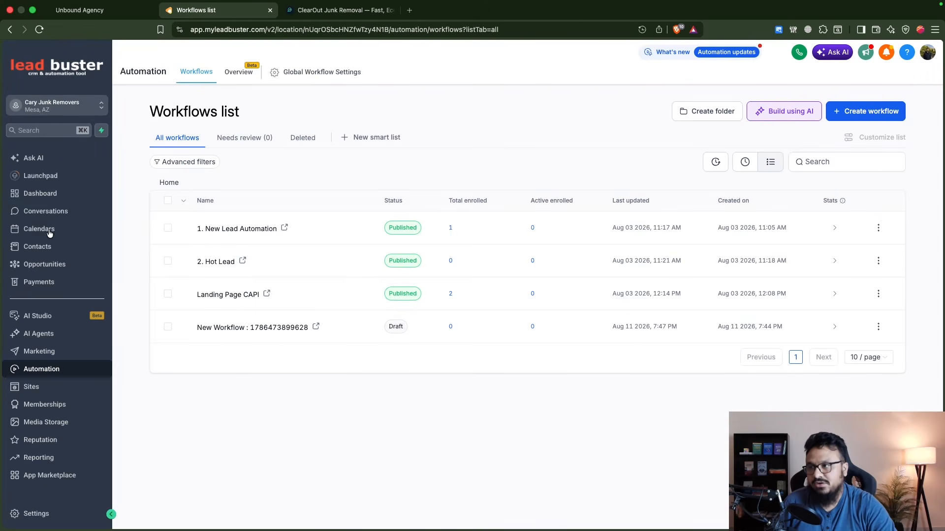
pyautogui.click(55, 264)
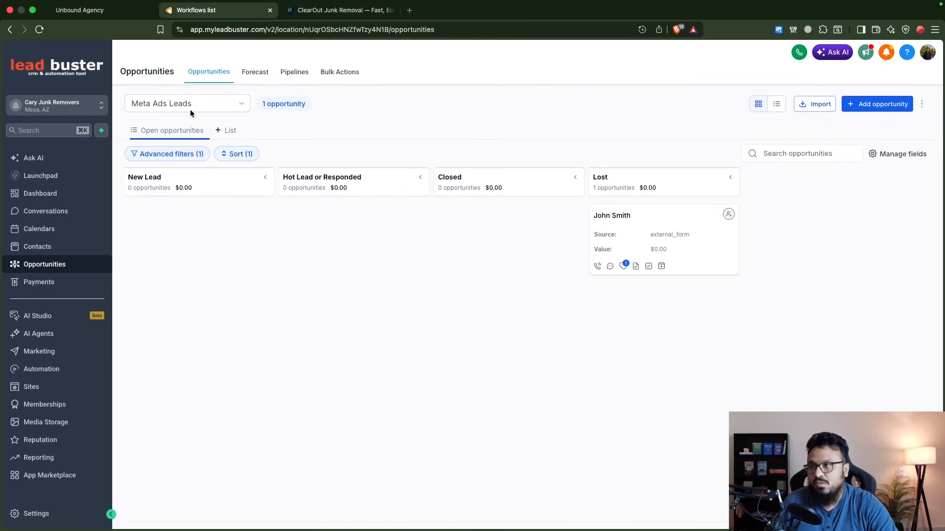
pyautogui.click(211, 109)
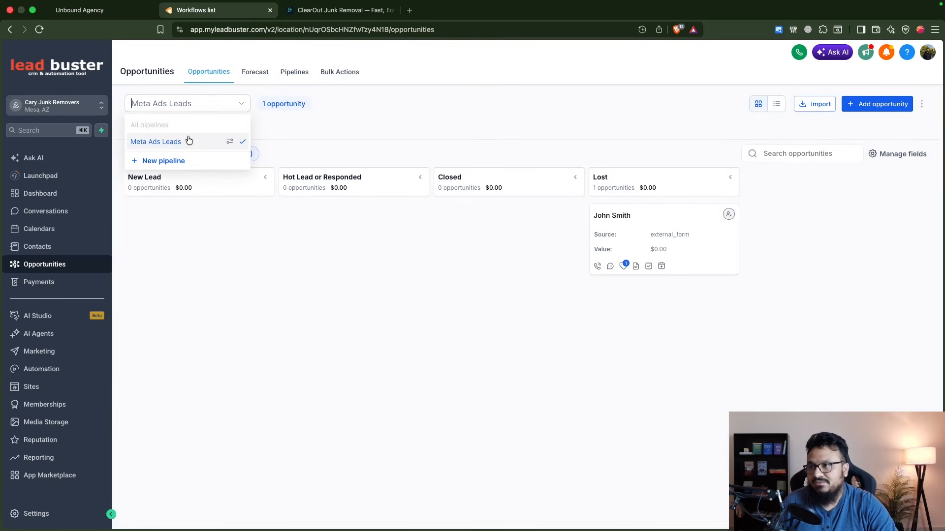
pyautogui.click(305, 135)
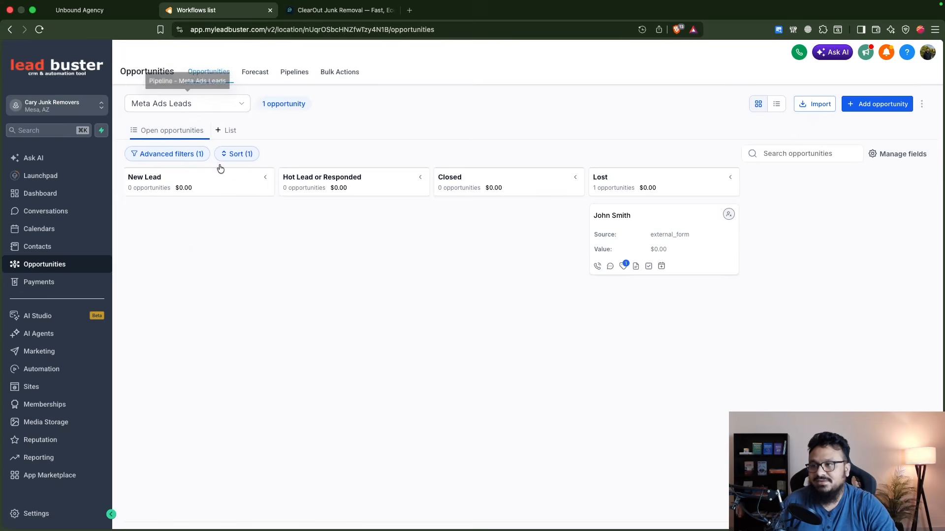
pyautogui.moveTo(178, 227)
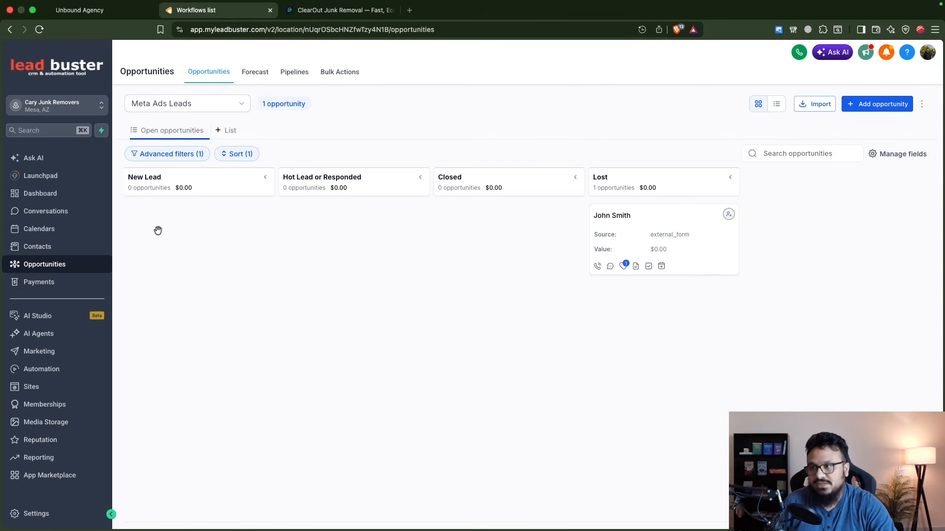
# - Create a new automation workflow and name it "AI Studio Landing Page Automation"
pyautogui.click(67, 369)
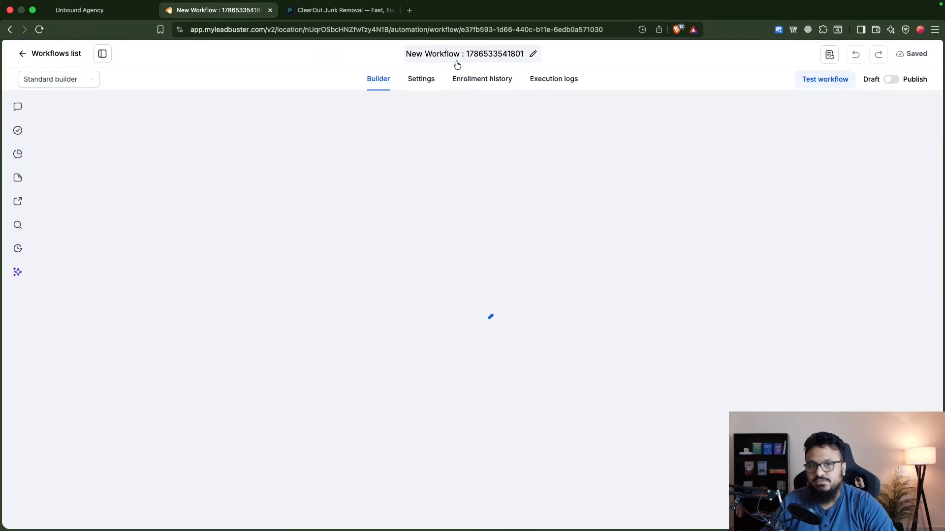
pyautogui.click(456, 63)
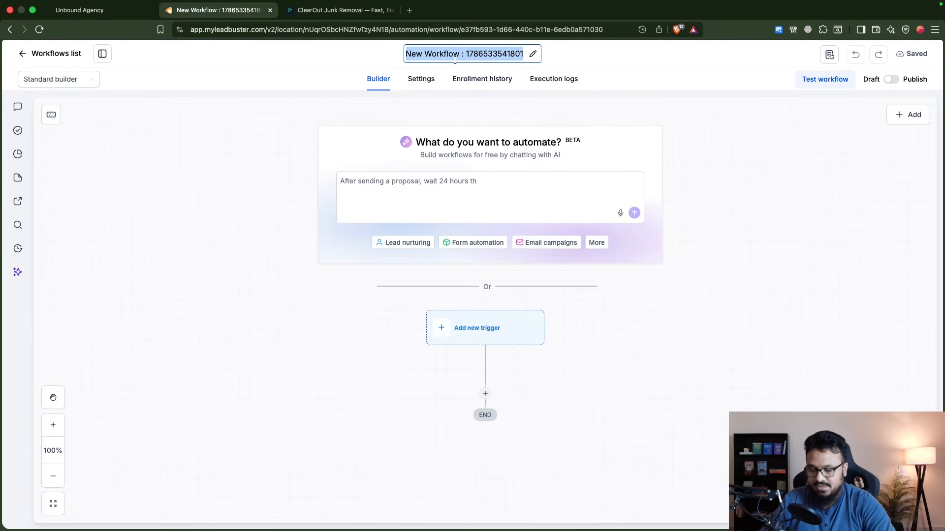
pyautogui.write('AI Studio')
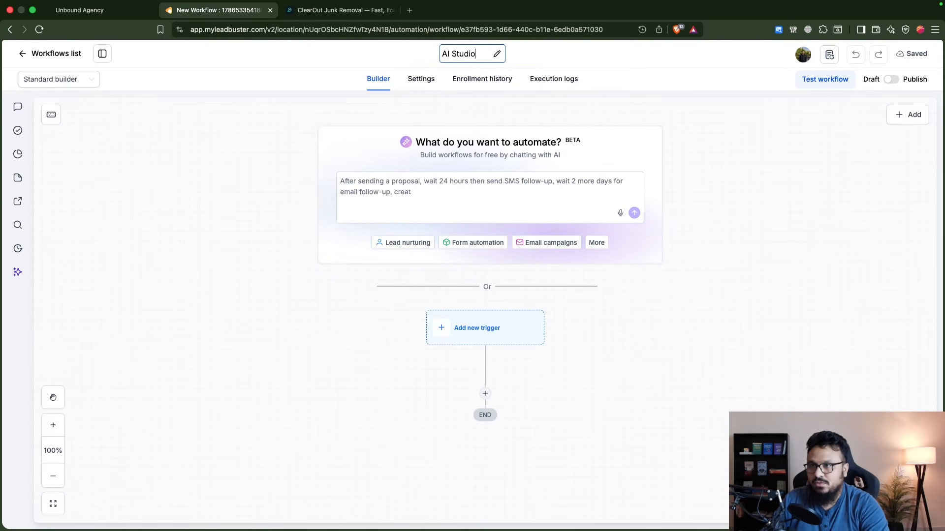
pyautogui.write(' Landing Page Automation')
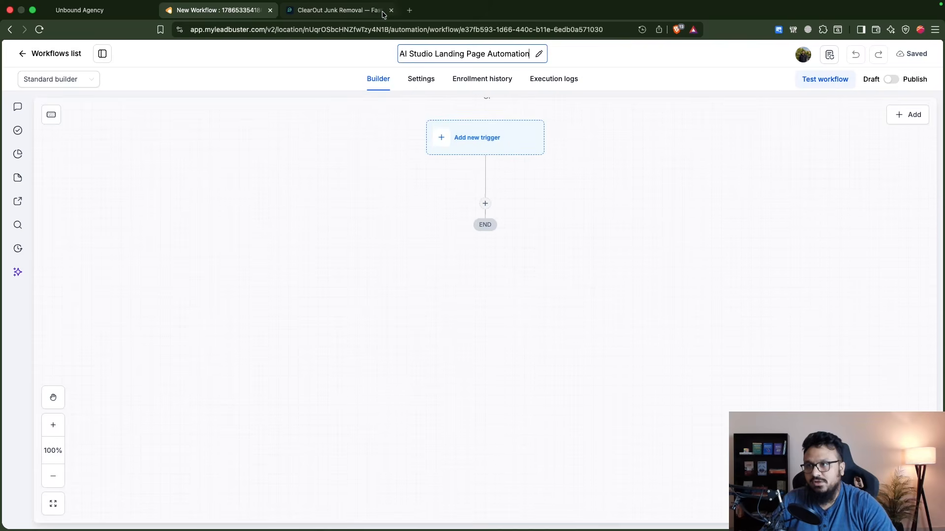
# - Add an AI Studio Form Submitted trigger to the workflow
pyautogui.click(377, 11)
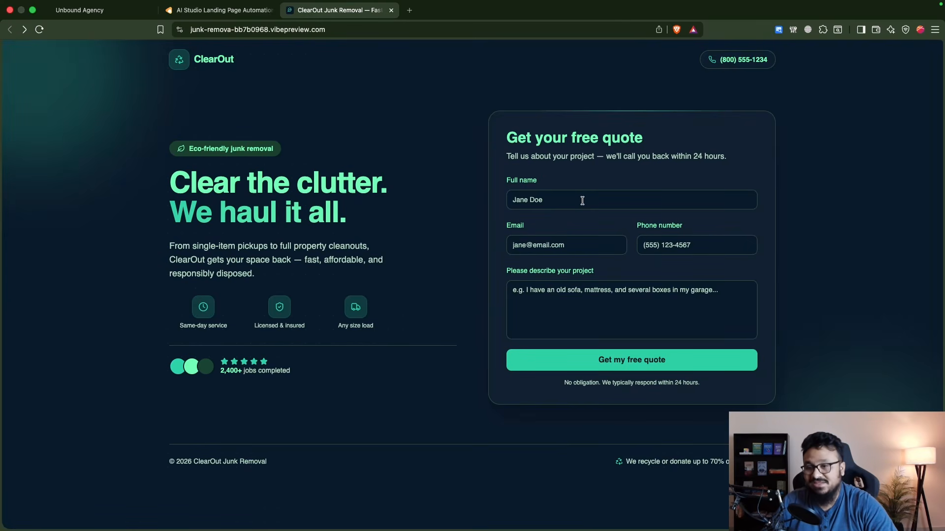
pyautogui.click(219, 9)
pyautogui.click(481, 150)
pyautogui.write('ai')
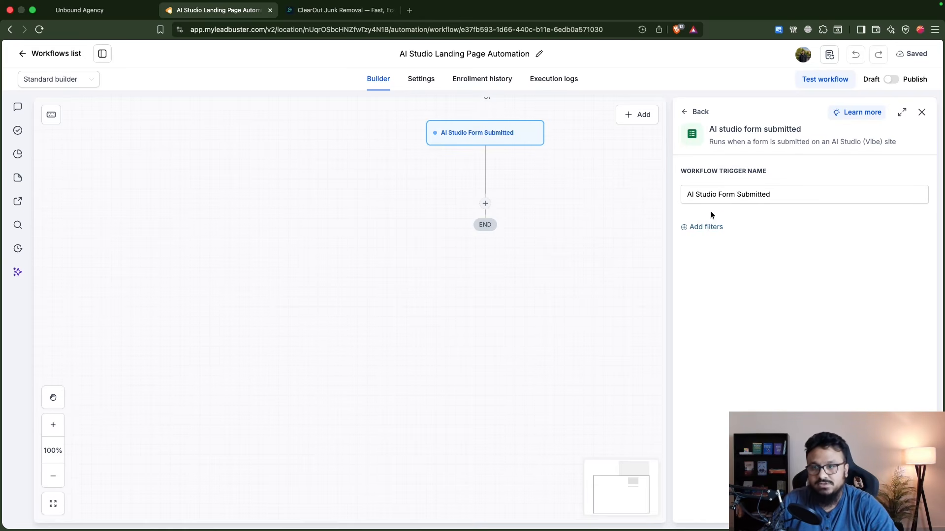
# - Add a trigger filter on AI Studio Project with the operator Is and browse the available projects
pyautogui.click(707, 225)
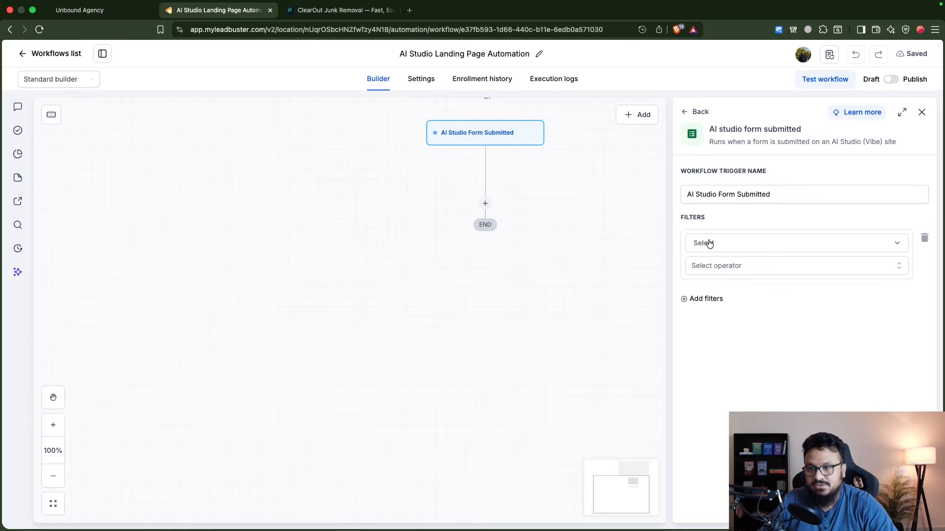
pyautogui.click(706, 242)
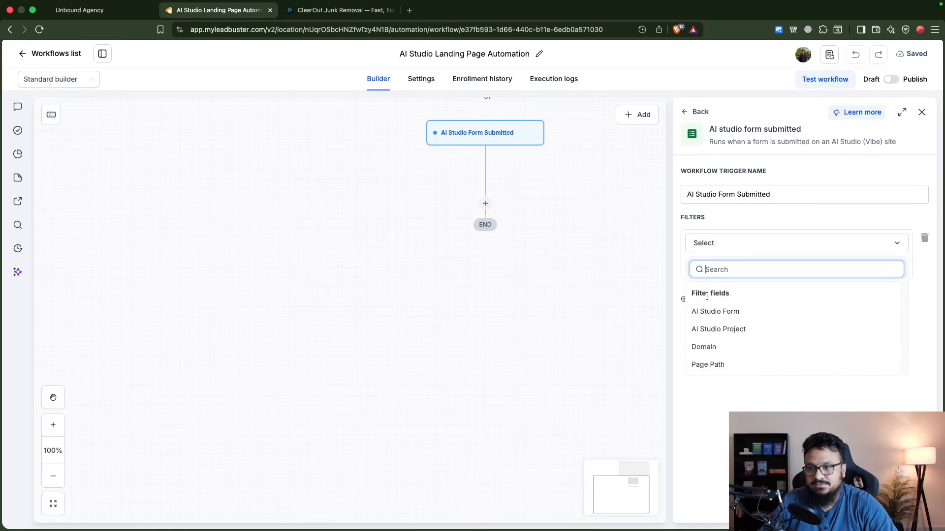
pyautogui.click(721, 328)
pyautogui.click(715, 293)
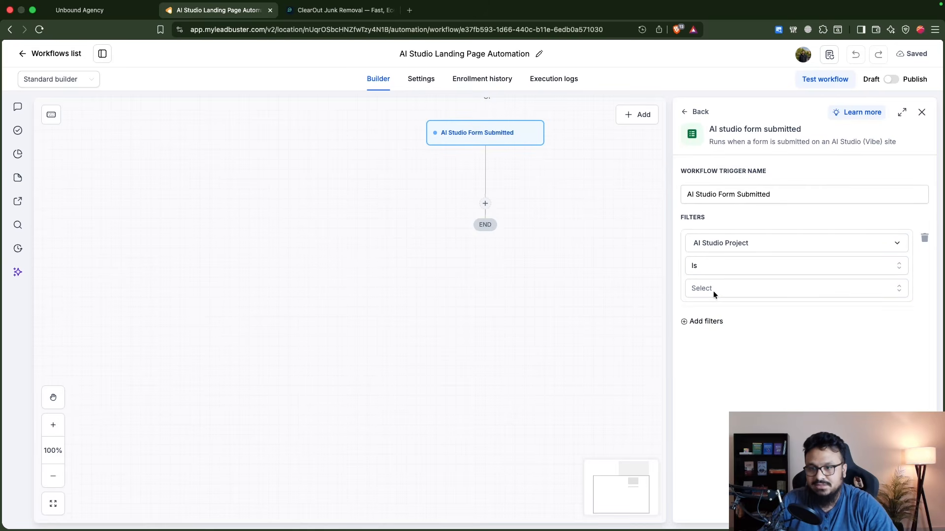
pyautogui.click(713, 292)
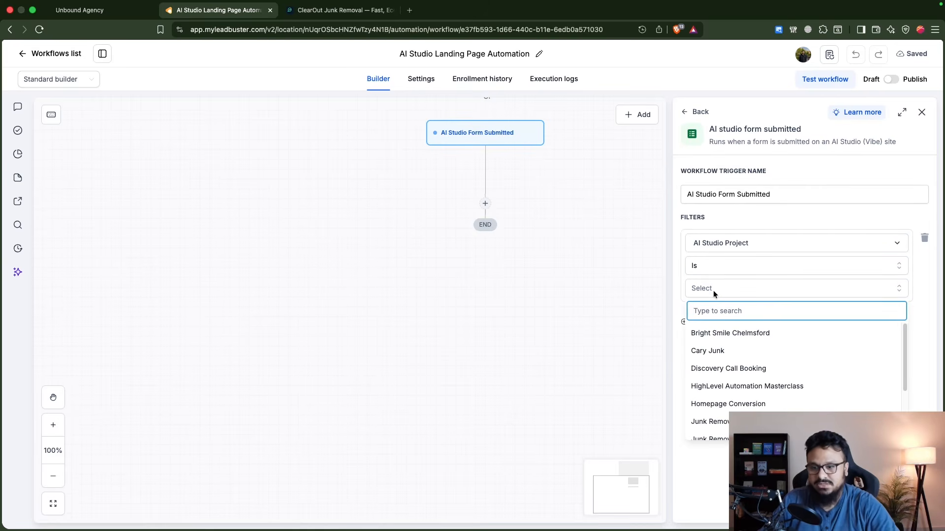
pyautogui.scroll(-4, 733, 391)
pyautogui.scroll(1, 734, 392)
# - Check the funnel's project name in the AI Studio project list and set the filter's project to Junk Removal
pyautogui.click(340, 10)
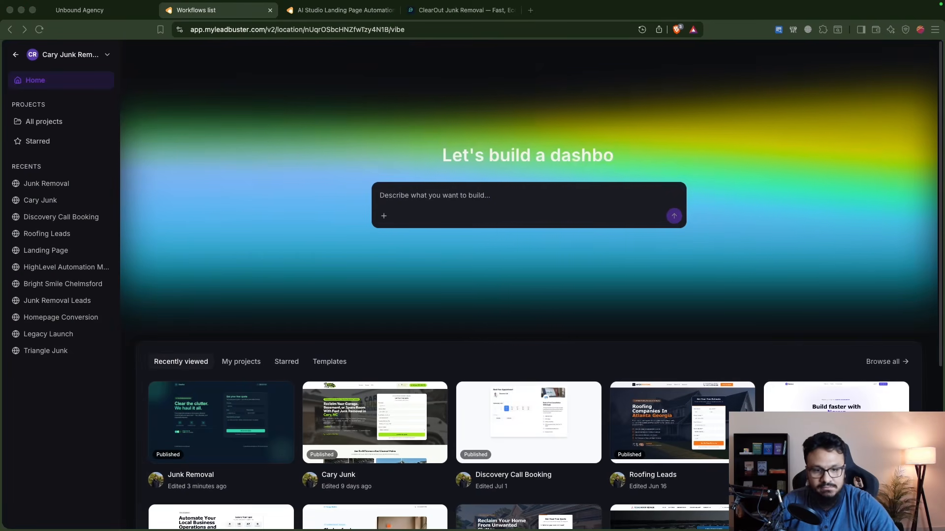
pyautogui.scroll(-2, 244, 333)
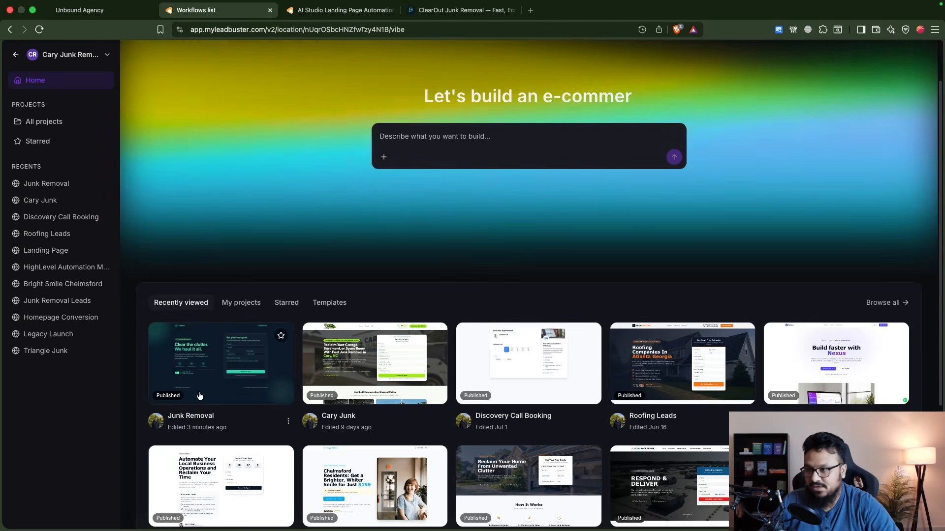
pyautogui.click(305, 15)
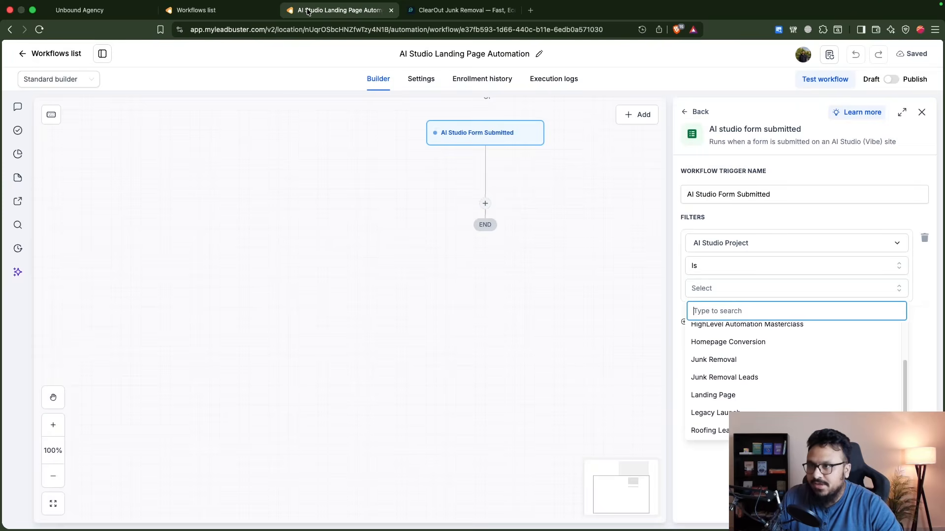
pyautogui.scroll(2, 731, 362)
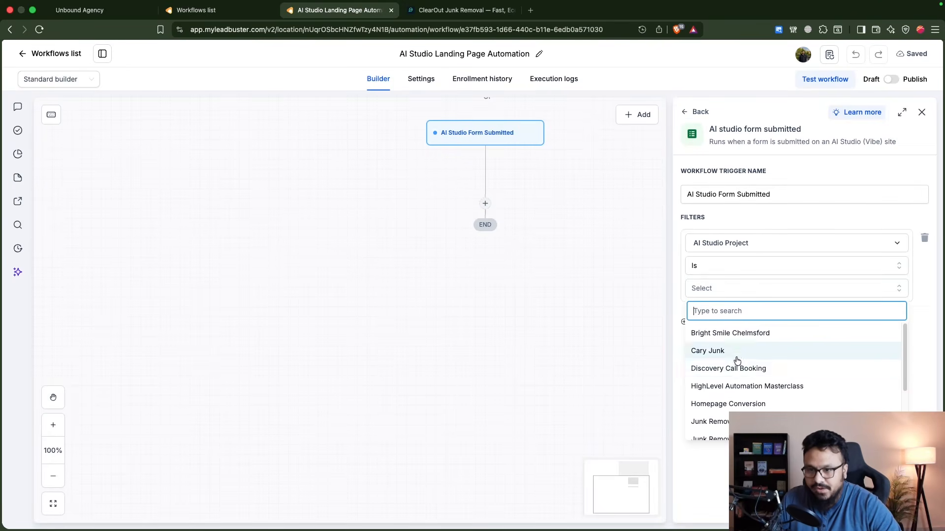
pyautogui.write('Junk')
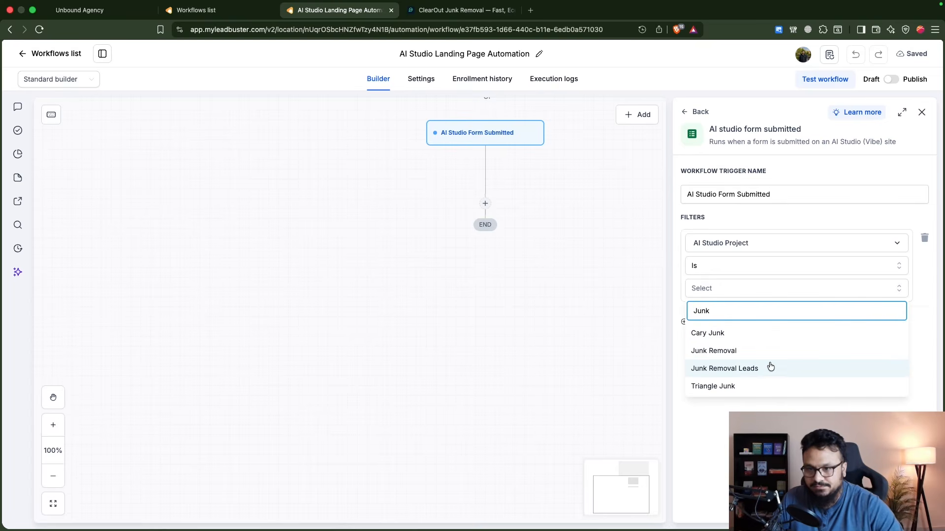
pyautogui.click(724, 351)
# - Add a second trigger filter requiring AI Studio Form to be the junk-removal-quote form
pyautogui.click(710, 321)
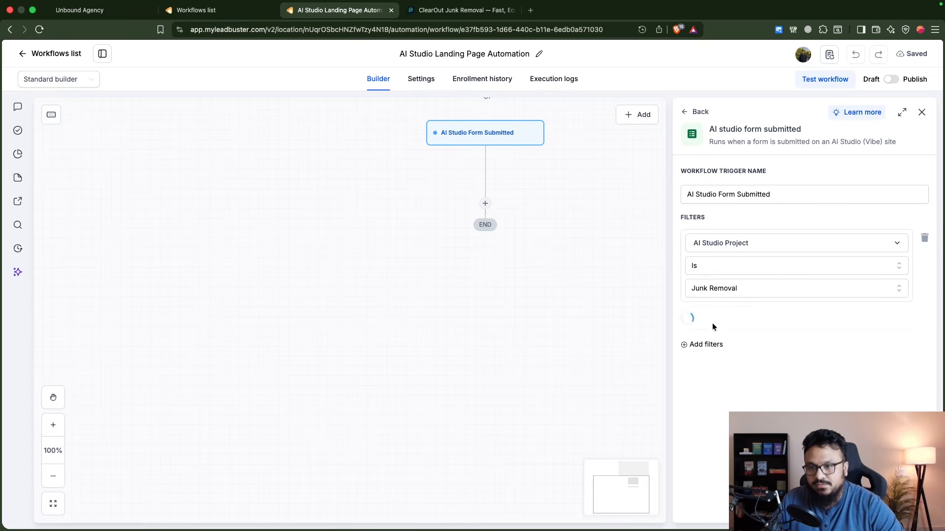
pyautogui.click(712, 328)
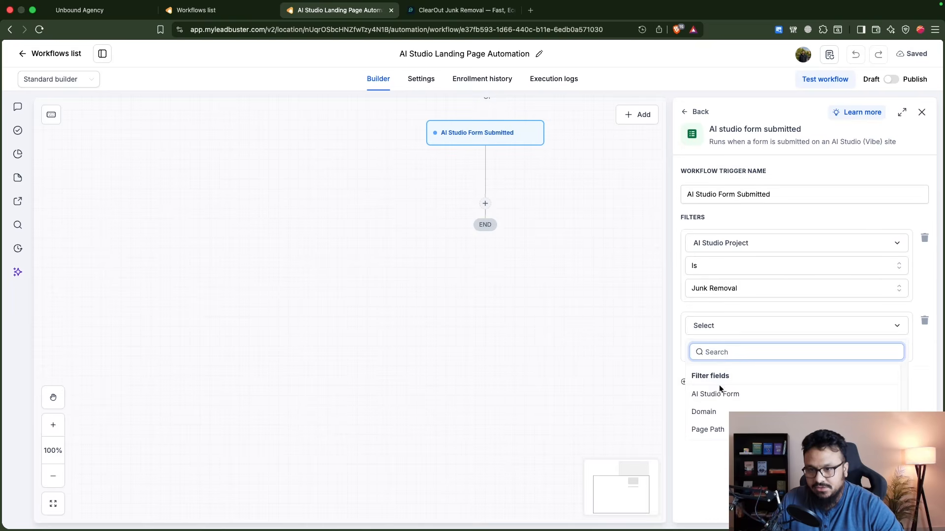
pyautogui.click(718, 392)
pyautogui.click(724, 348)
pyautogui.click(724, 372)
pyautogui.click(724, 371)
pyautogui.click(715, 416)
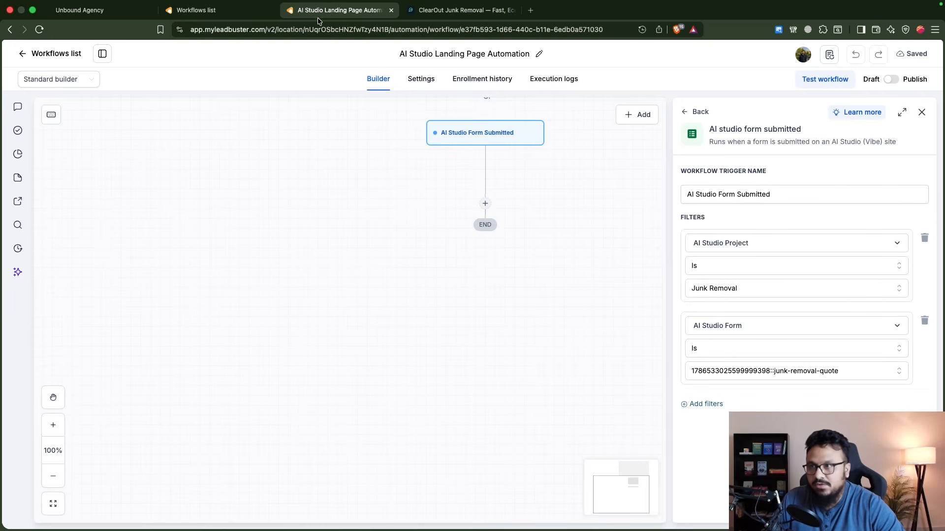
# - Check the landing page's form, remove the AI Studio Form filter and save the trigger
pyautogui.click(460, 10)
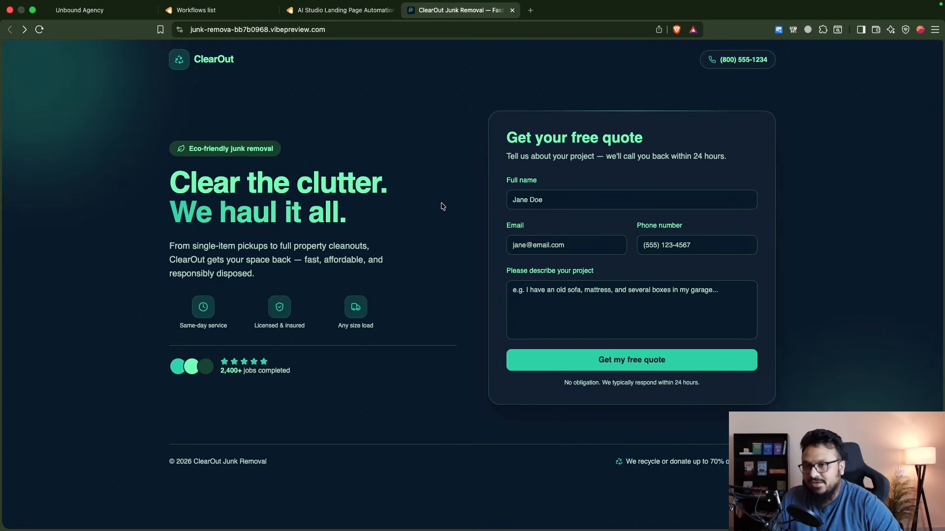
pyautogui.click(347, 10)
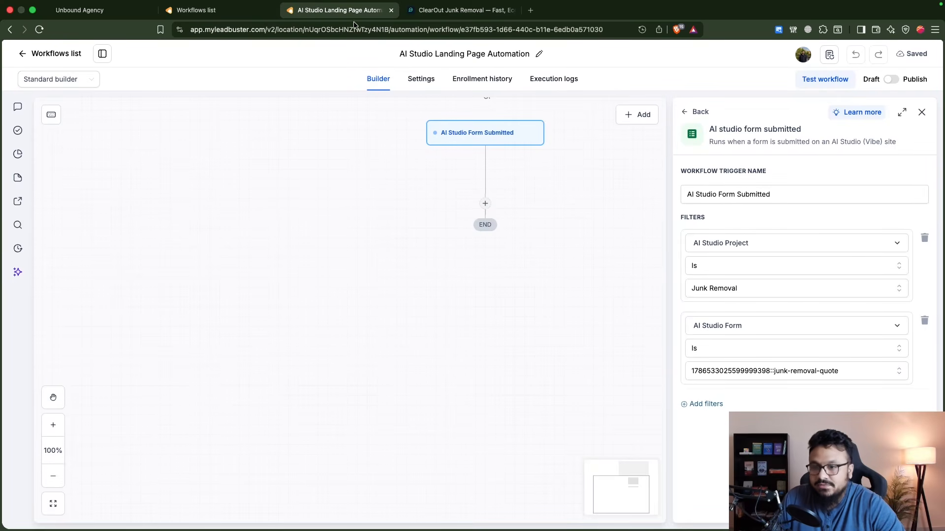
pyautogui.click(924, 321)
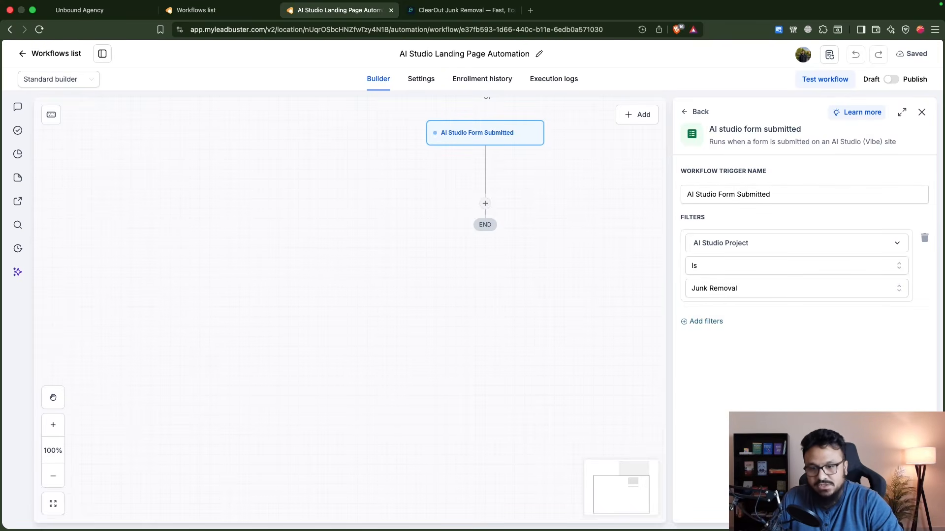
pyautogui.click(899, 510)
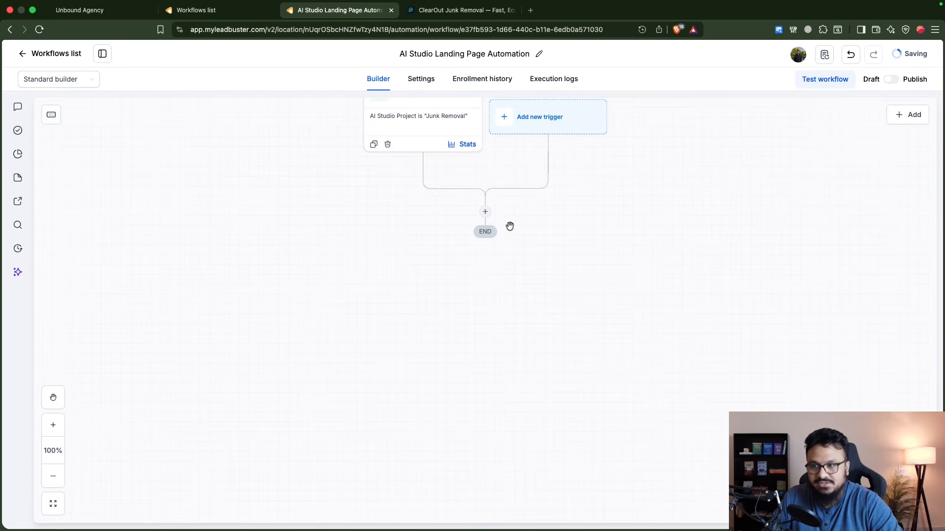
# - Add a Send email action to the workflow after the trigger
pyautogui.click(485, 211)
pyautogui.write('email')
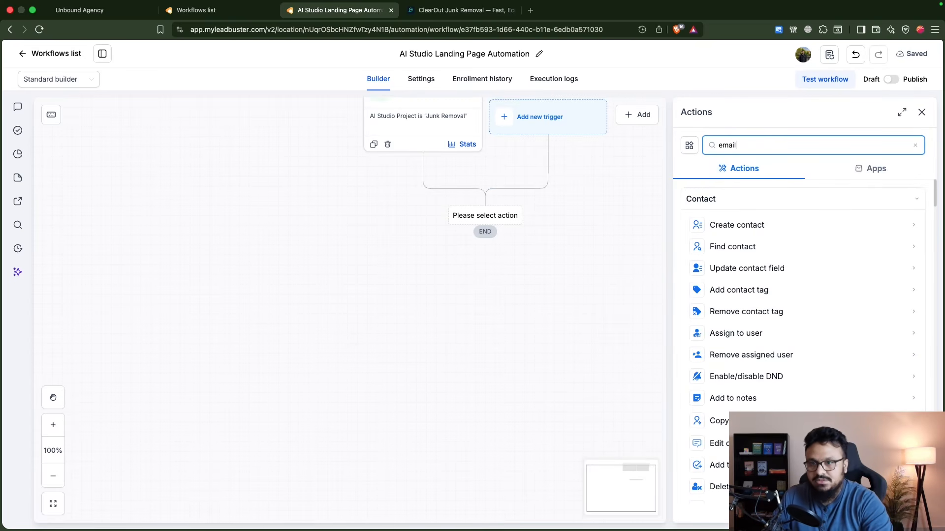
pyautogui.click(736, 281)
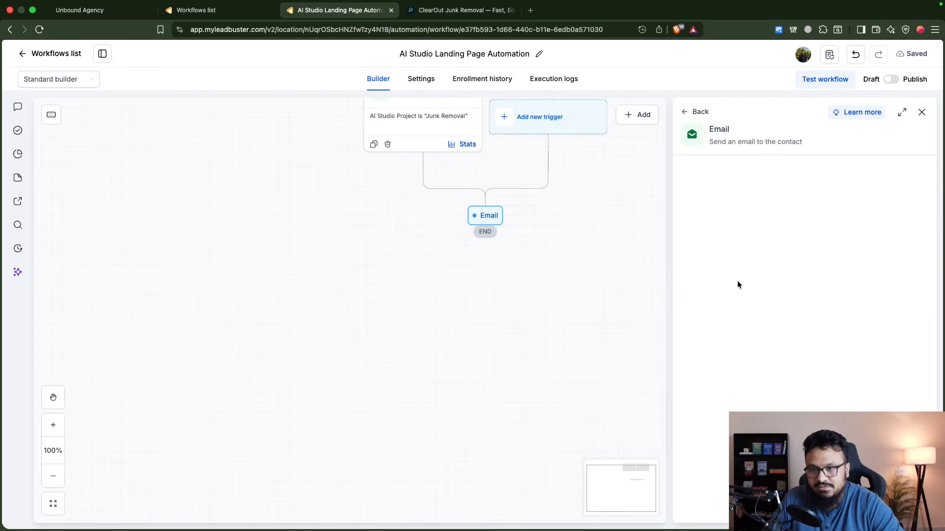
# - Set the email's From Name to Cary Junk Removal and fill in the company's sender e-mail address
pyautogui.click(740, 249)
pyautogui.write('Caru')
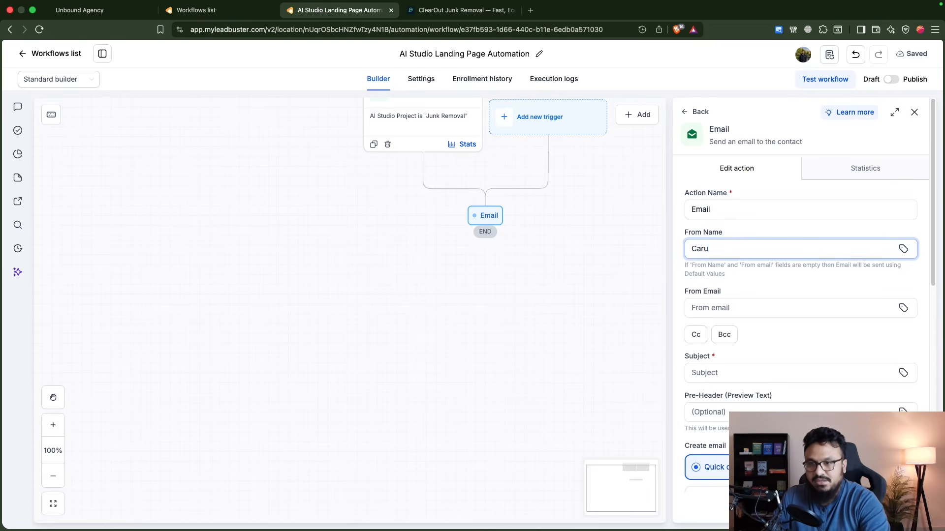
pyautogui.press('BackSpace')
pyautogui.write('y Junk Removal')
pyautogui.click(717, 310)
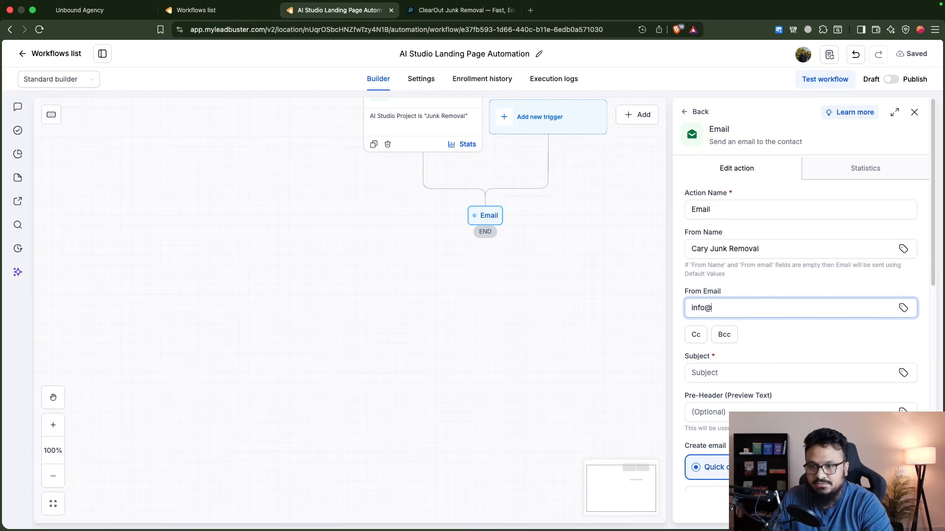
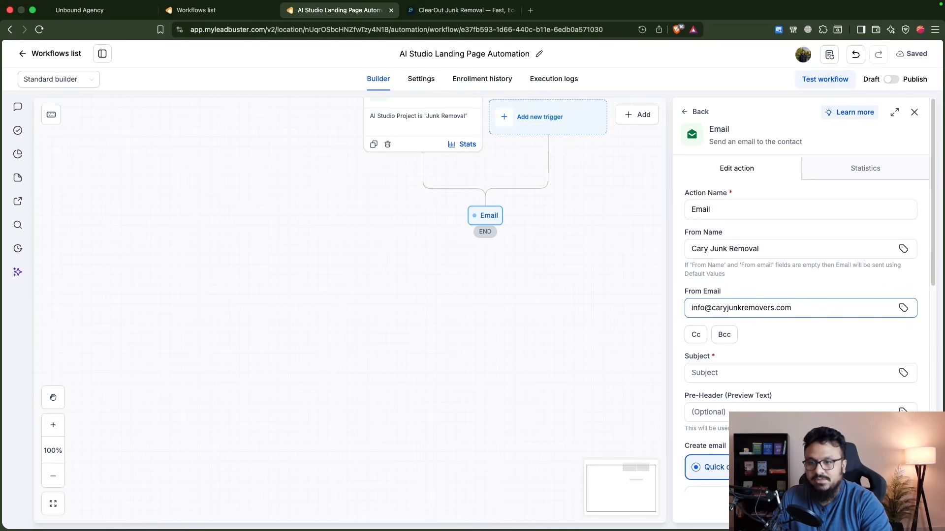
# - Set the email's subject to "Thank you for your inquiry"
pyautogui.click(741, 373)
pyautogui.scroll(-2, 746, 364)
pyautogui.scroll(-3, 746, 358)
pyautogui.write('Thank you for your inquiry')
# - Write the email message "Hello there, Thanks for reaching out. We will get back to you soon." and save the action
pyautogui.scroll(-2, 751, 323)
pyautogui.click(751, 323)
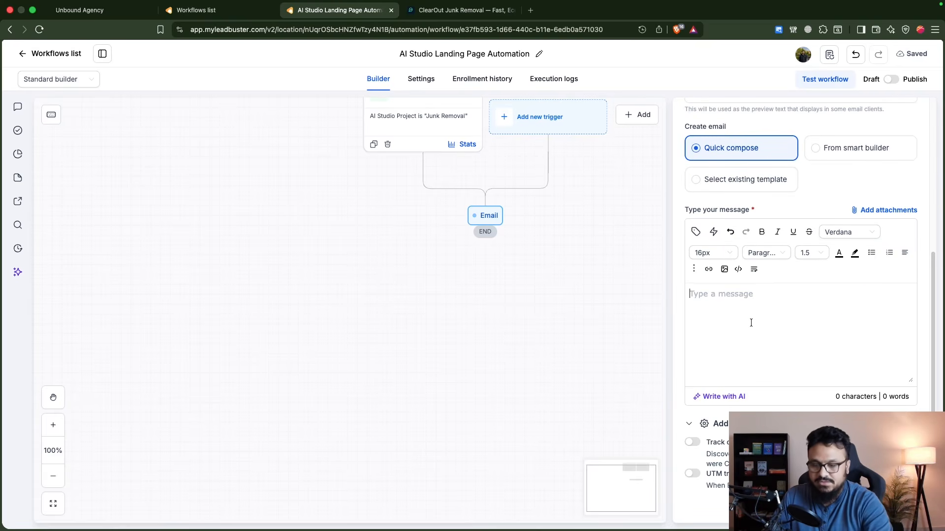
pyautogui.write('Hello there,')
pyautogui.press('Return')
pyautogui.press('Return')
pyautogui.write('Thanks for reaching out. We will get back to')
pyautogui.write('you soon.')
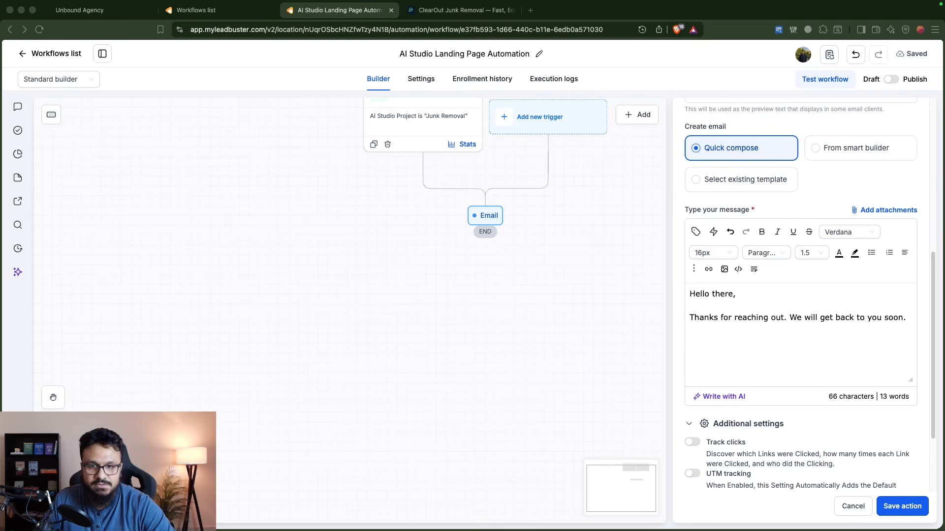
pyautogui.click(902, 506)
# - Add a Send internal notification action after the email and set its notification type to Email
pyautogui.scroll(-1, 518, 279)
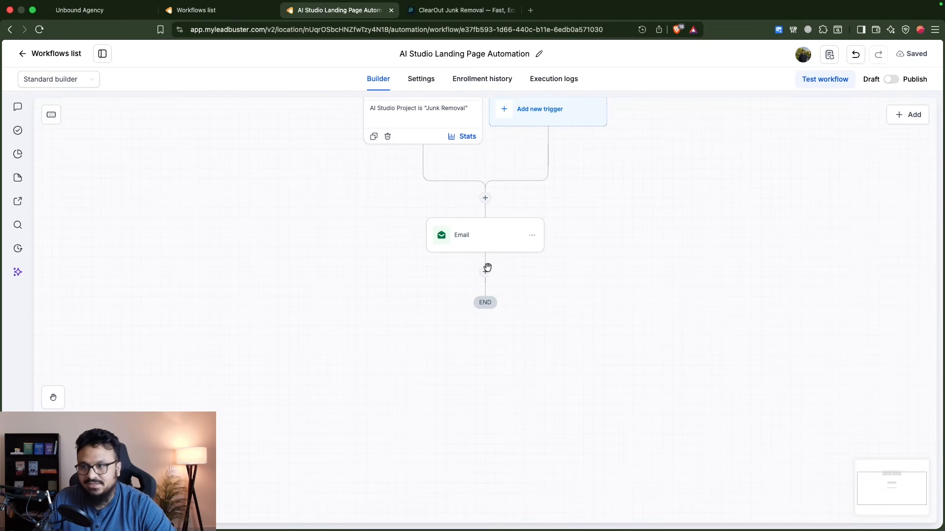
pyautogui.click(484, 271)
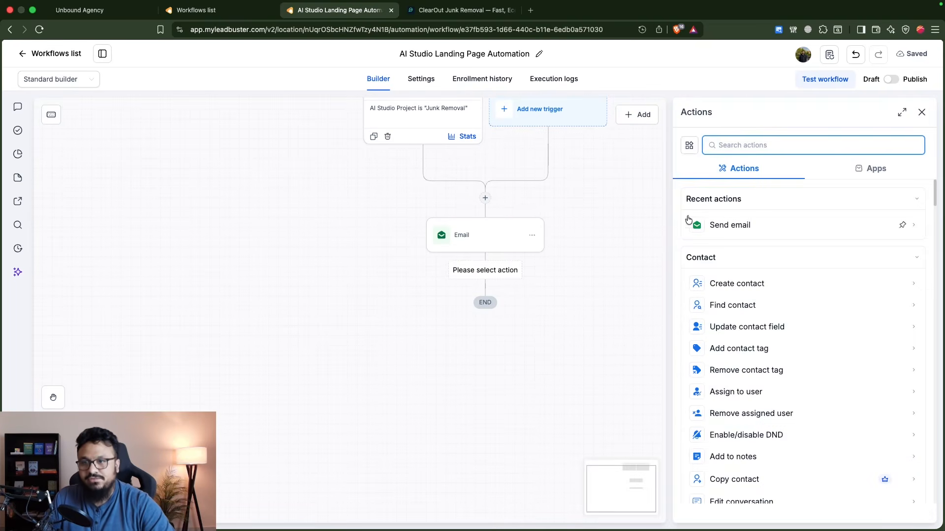
pyautogui.write('notifi')
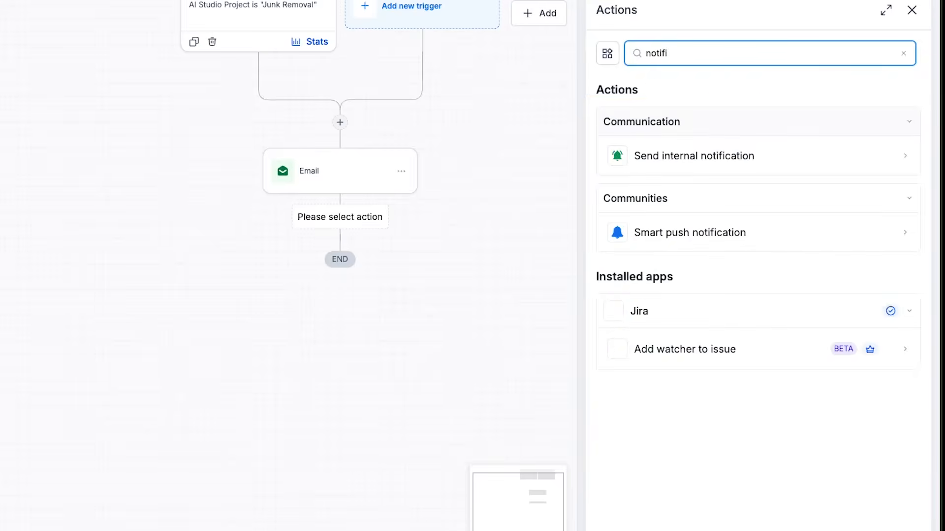
pyautogui.click(638, 148)
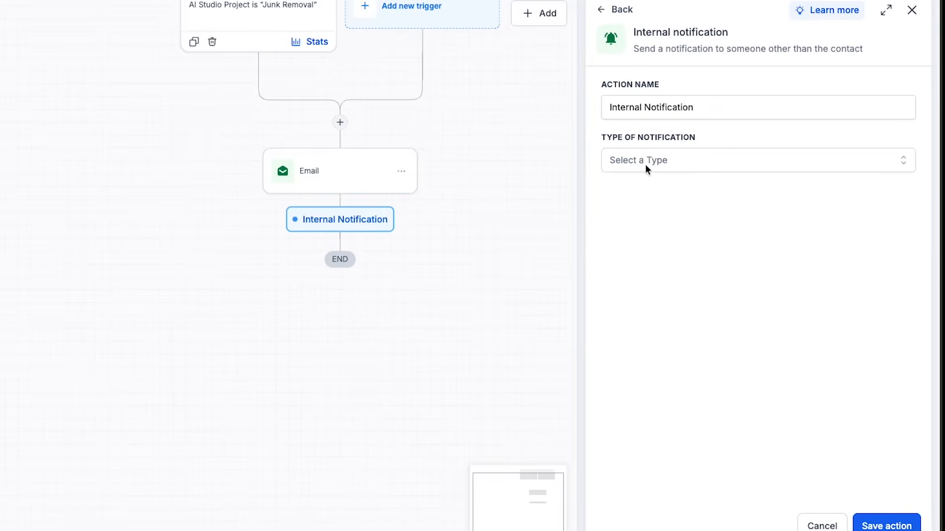
pyautogui.click(646, 165)
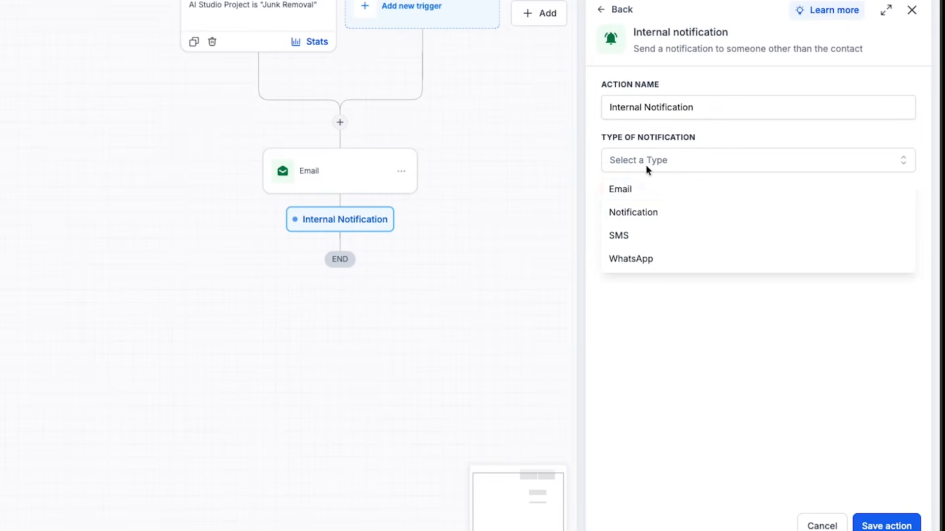
pyautogui.click(653, 191)
# - Set the notification's From Name to Cary Junk Removers and fill in the company's sender e-mail address
pyautogui.click(654, 245)
pyautogui.write('Cary Junk Remover')
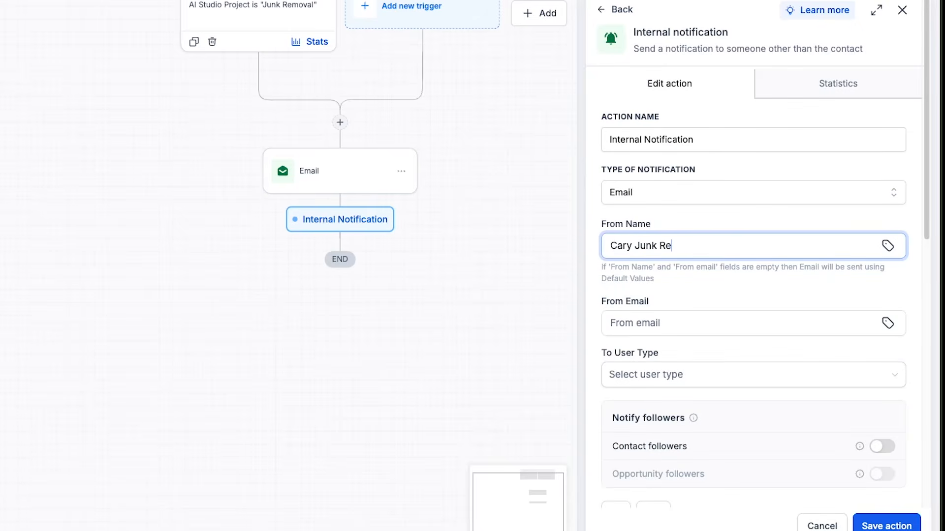
pyautogui.press('Tab')
pyautogui.press('Tab')
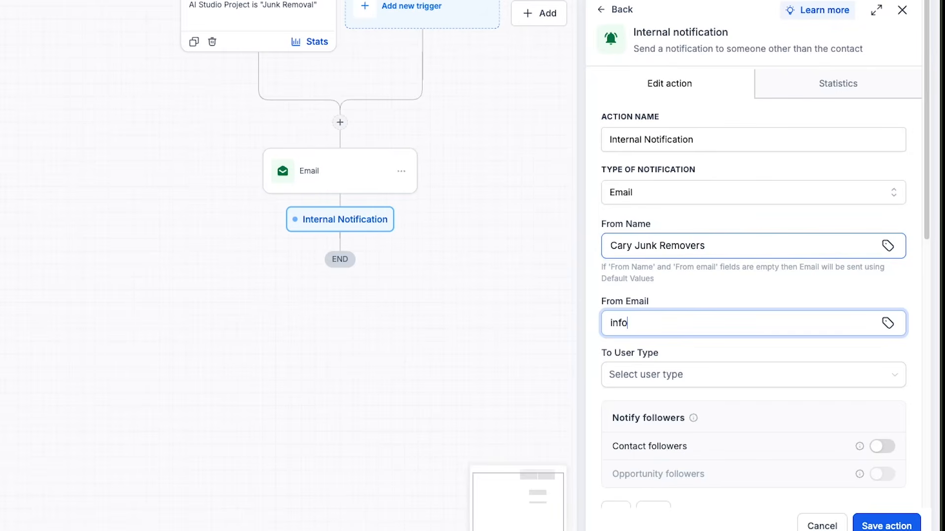
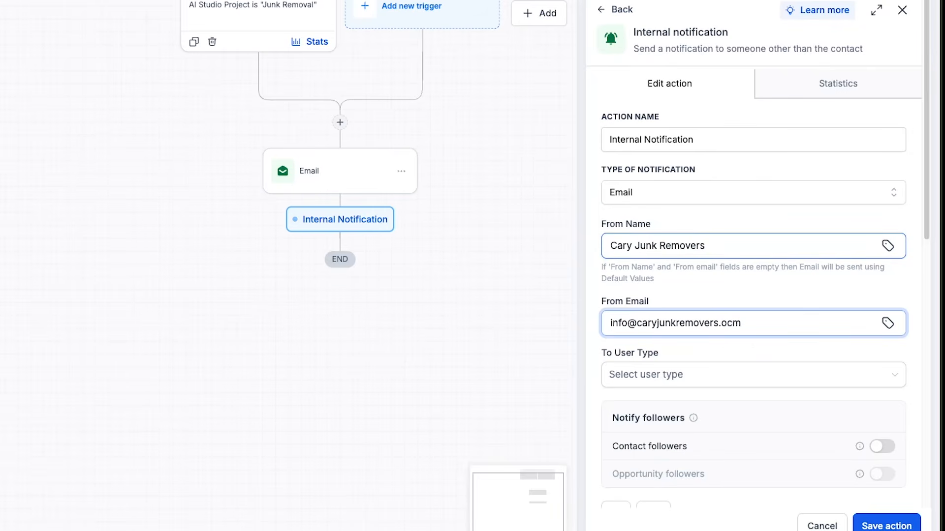
# - Set the notification's recipient type to Custom email and fill in the recipient's e-mail address
pyautogui.scroll(-3, 686, 261)
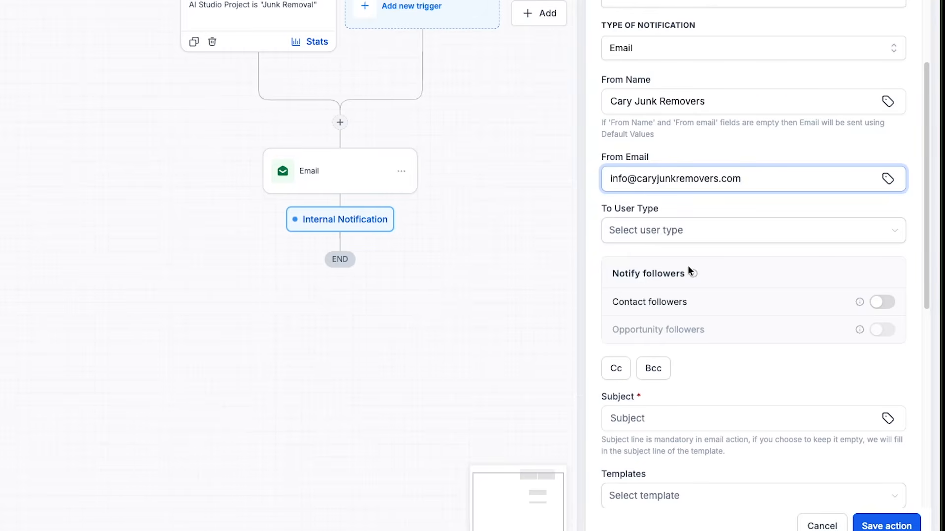
pyautogui.click(652, 234)
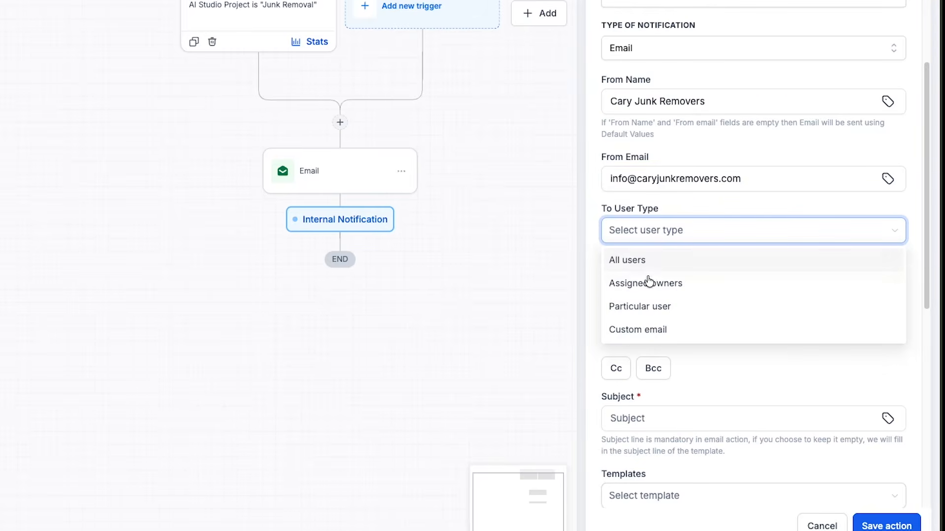
pyautogui.click(632, 330)
pyautogui.click(643, 281)
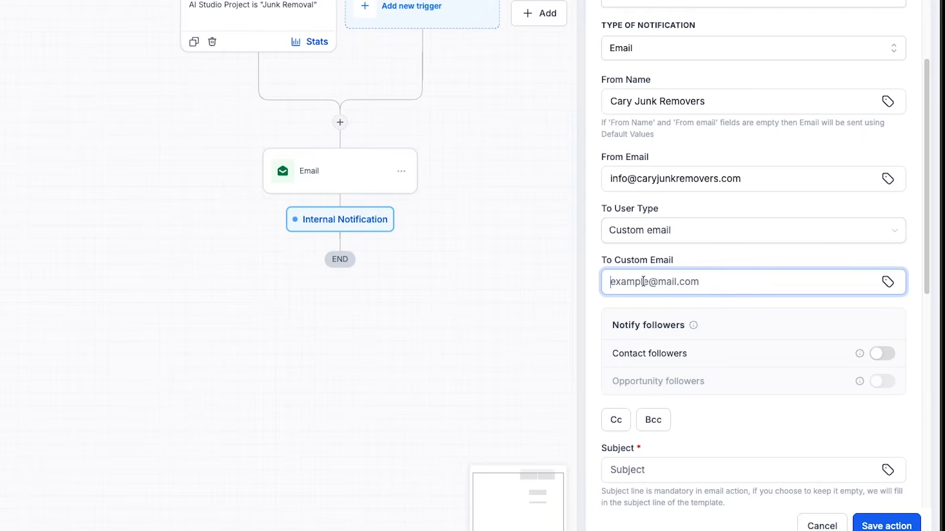
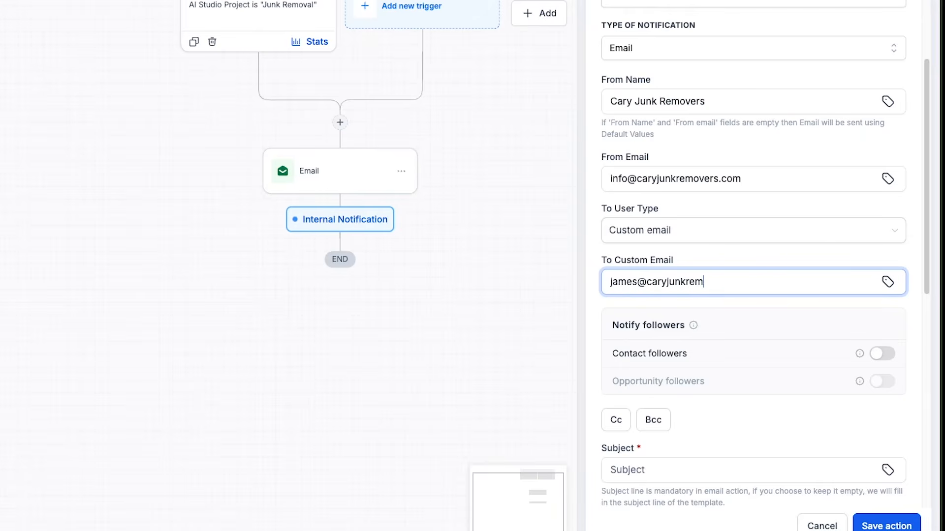
pyautogui.tripleClick(653, 278)
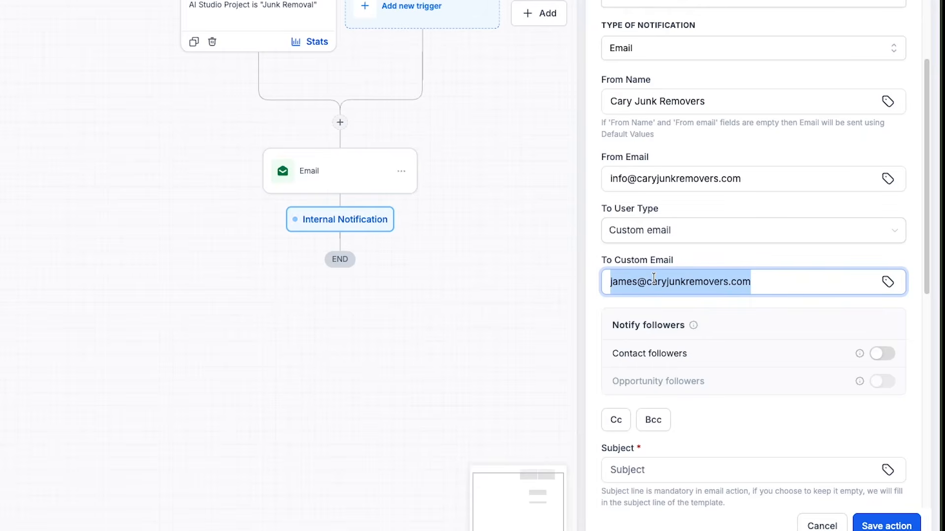
# - Set the internal notification's subject to "New Lead Received"
pyautogui.scroll(-8, 695, 276)
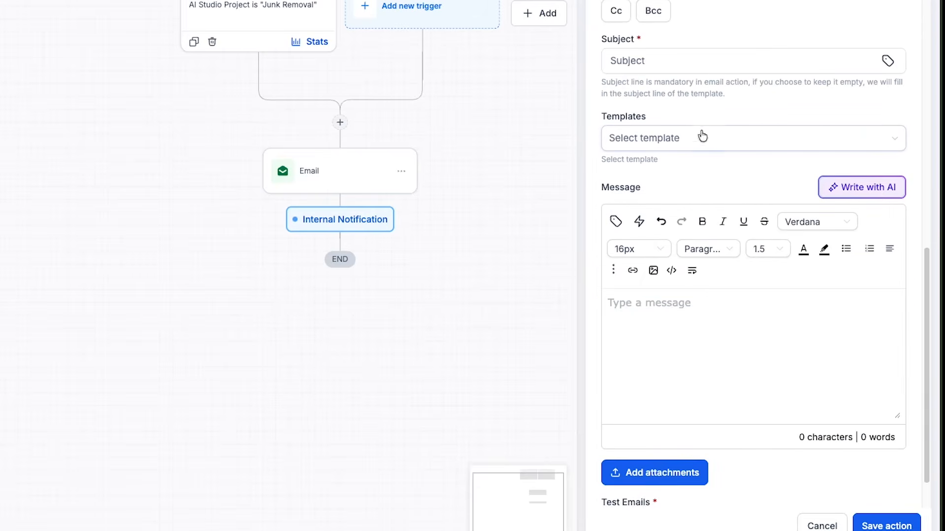
pyautogui.click(697, 72)
pyautogui.write('New Lead Received')
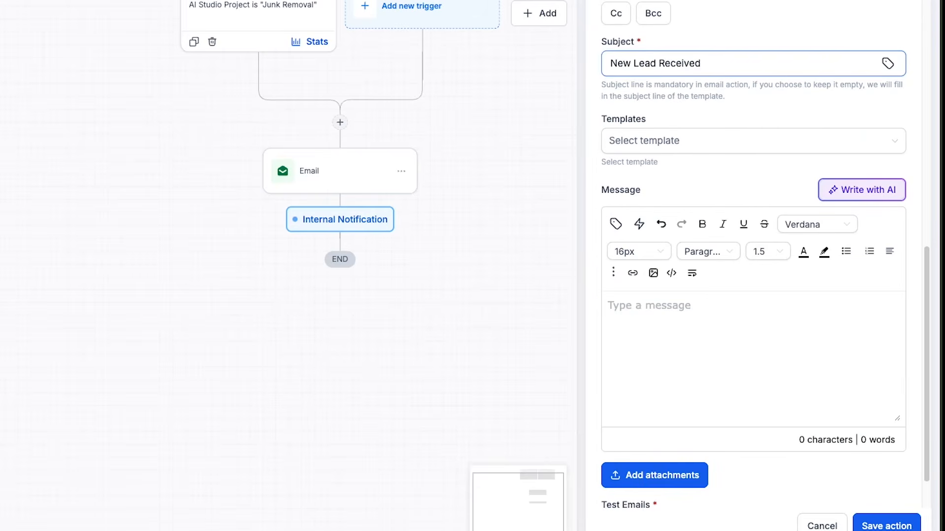
# - Write the notification message "Hello, New lead in the system:" with Name, Email and Phone label lines below it
pyautogui.click(660, 319)
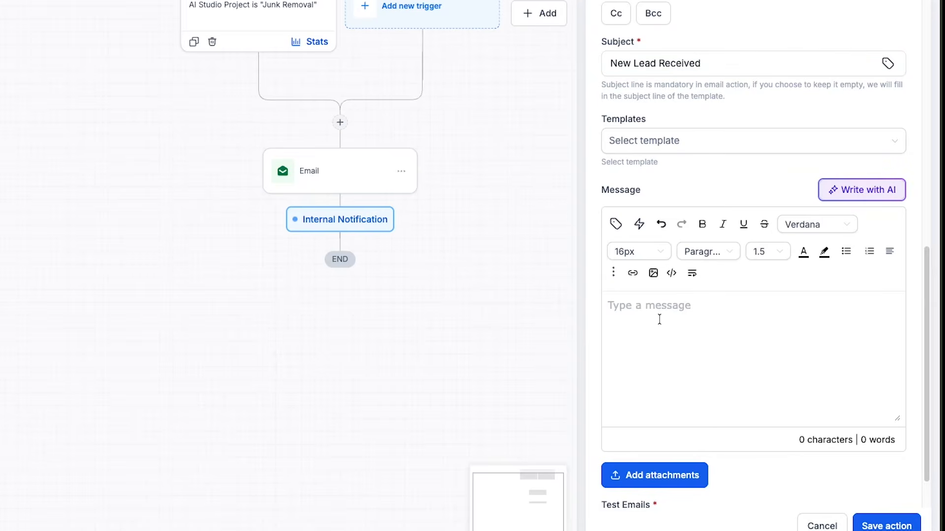
pyautogui.write('Hello')
pyautogui.press('Return')
pyautogui.press('Return')
pyautogui.write('New lead in ')
pyautogui.write('the system: ')
pyautogui.write('Name')
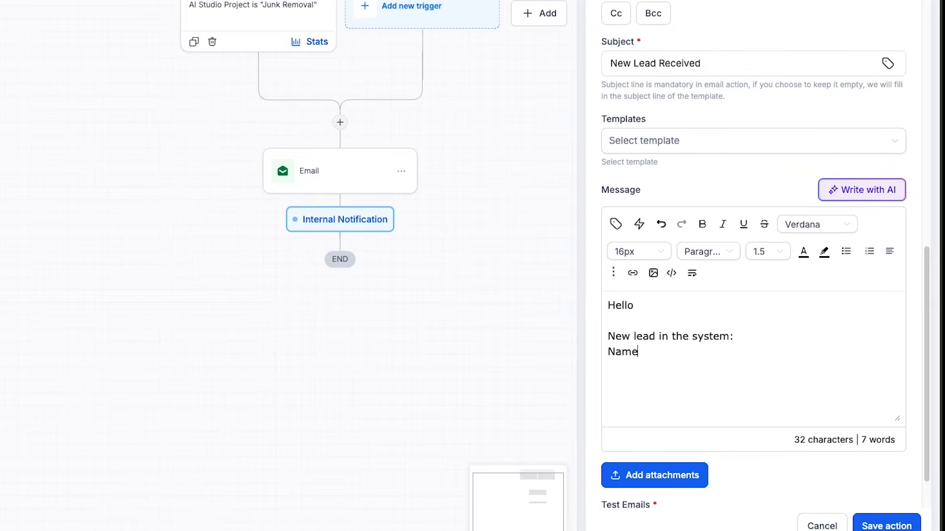
pyautogui.write(': Email:')
pyautogui.press('Return')
pyautogui.write('Phone:')
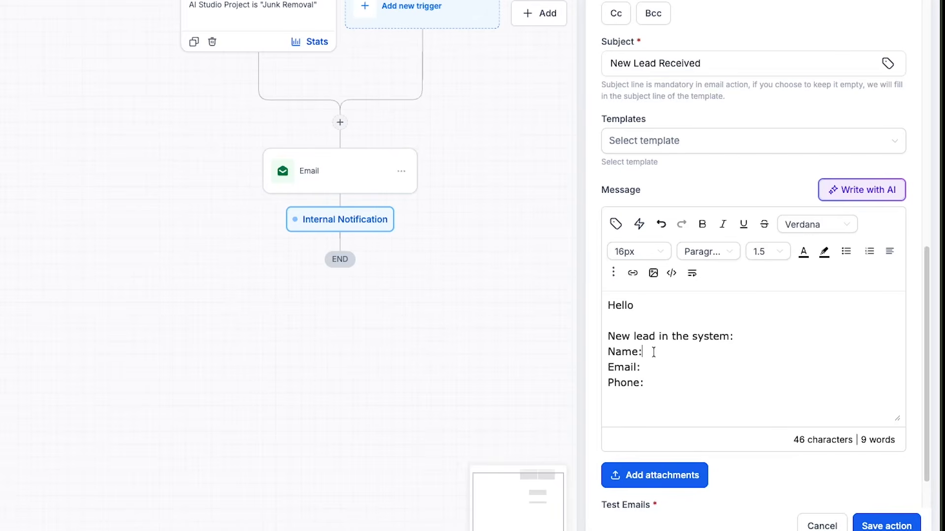
# - Insert the contact's full name, email and phone custom values beside their labels, and add a "Message:" line below
pyautogui.click(616, 224)
pyautogui.click(642, 308)
pyautogui.click(633, 315)
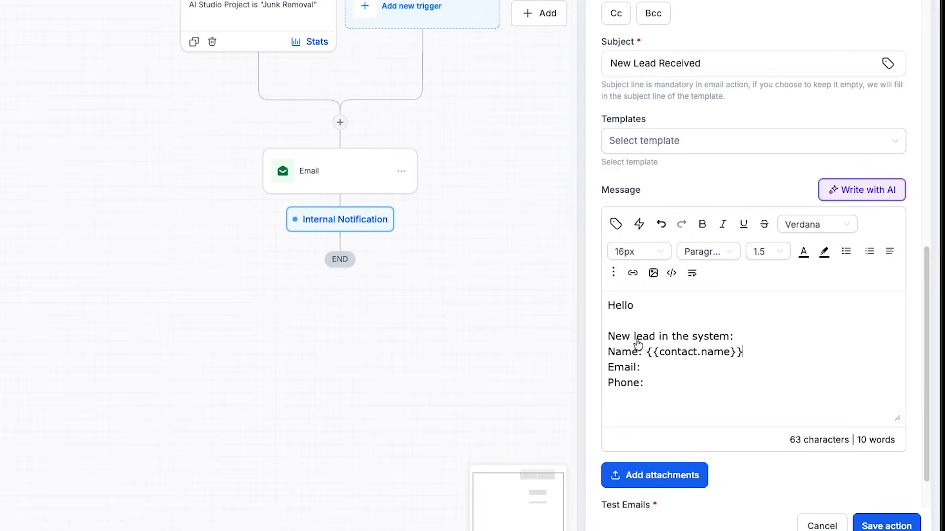
pyautogui.click(615, 223)
pyautogui.click(632, 310)
pyautogui.click(636, 382)
pyautogui.click(669, 381)
pyautogui.click(616, 224)
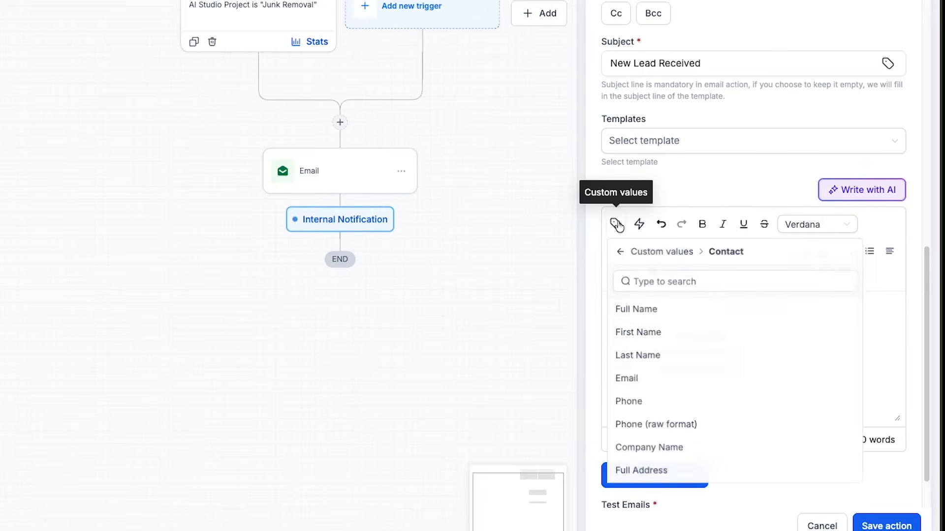
pyautogui.click(629, 401)
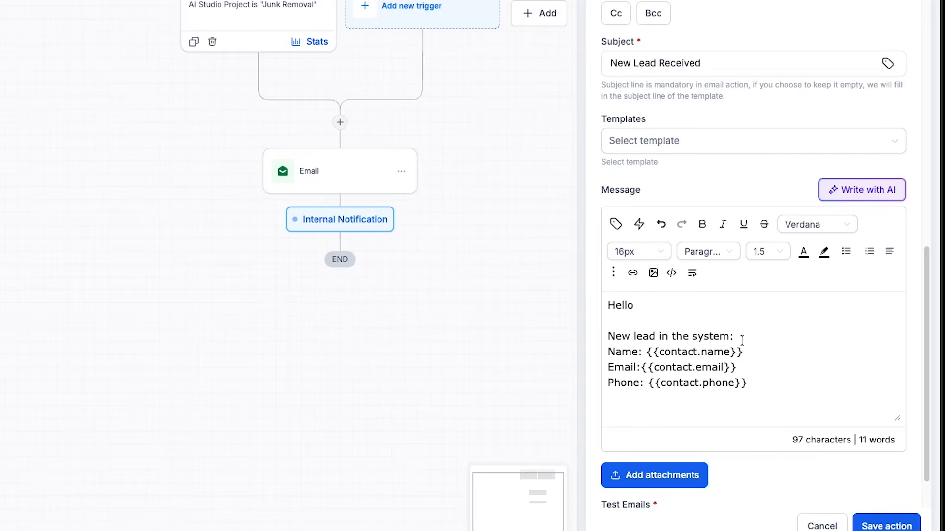
pyautogui.scroll(-1, 743, 340)
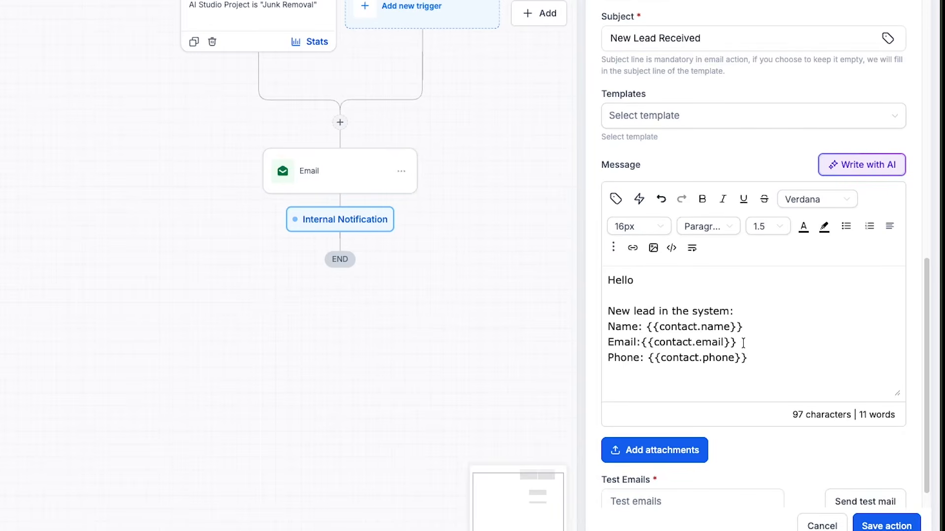
pyautogui.write('Message:')
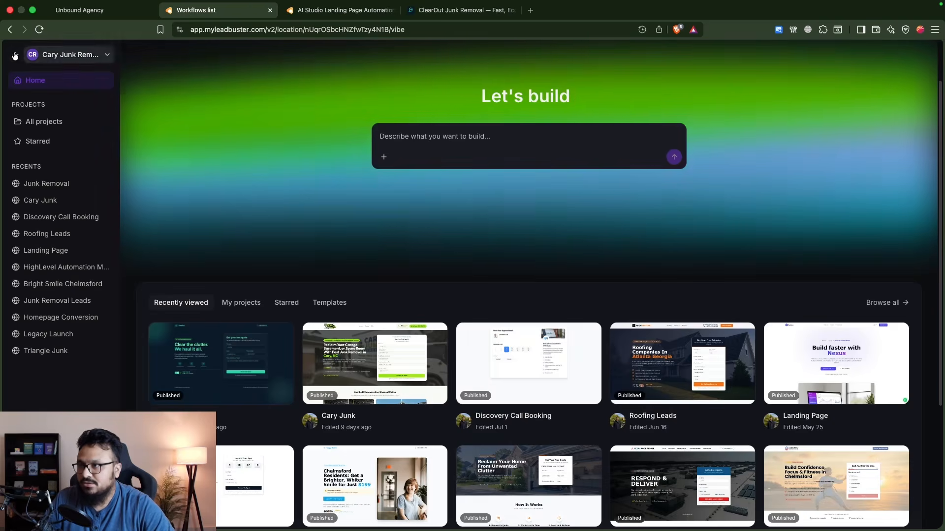
# - Open the record of the most recently created contact in the CRM's contact list
pyautogui.click(47, 88)
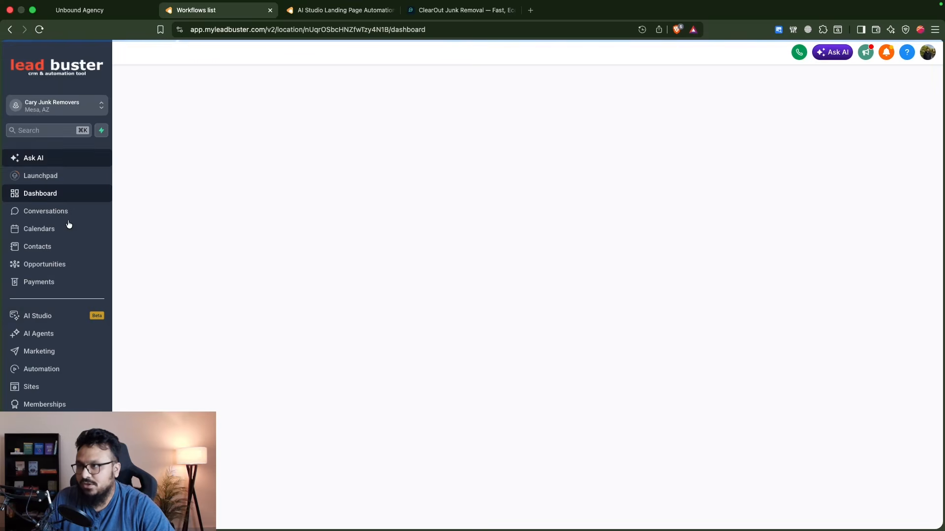
pyautogui.click(55, 246)
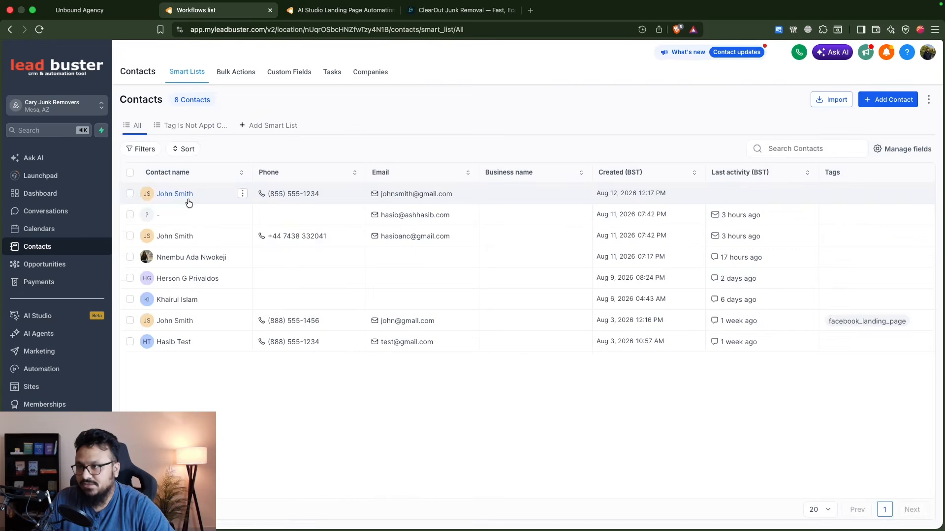
pyautogui.click(185, 197)
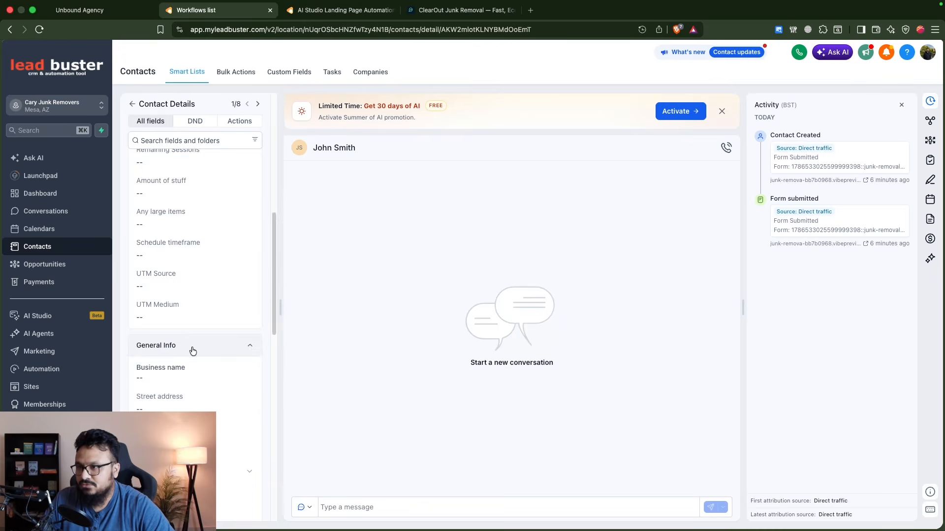
# - Find the submitted project message under Additional Info in the contact's details and copy its field name, "Project Description"
pyautogui.scroll(-5, 191, 355)
pyautogui.scroll(5, 192, 265)
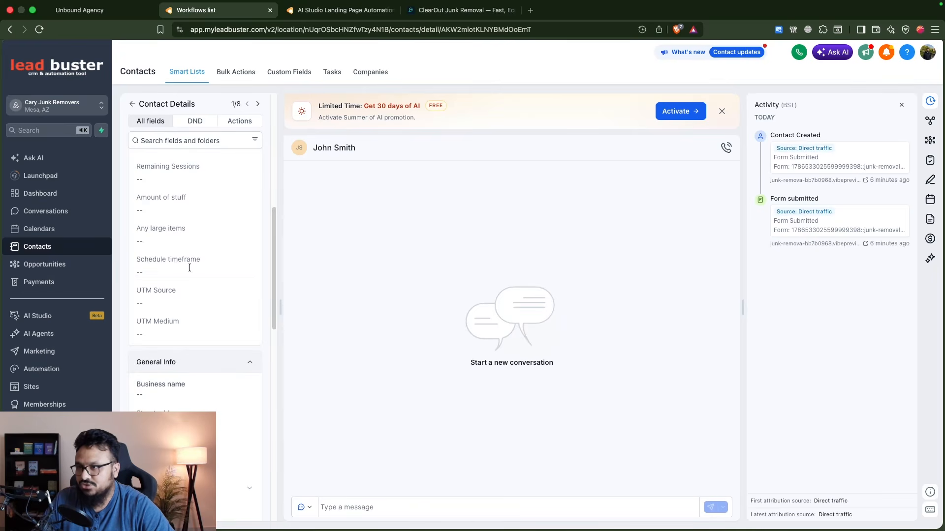
pyautogui.click(175, 363)
pyautogui.click(169, 364)
pyautogui.tripleClick(160, 290)
pyautogui.press('super+c')
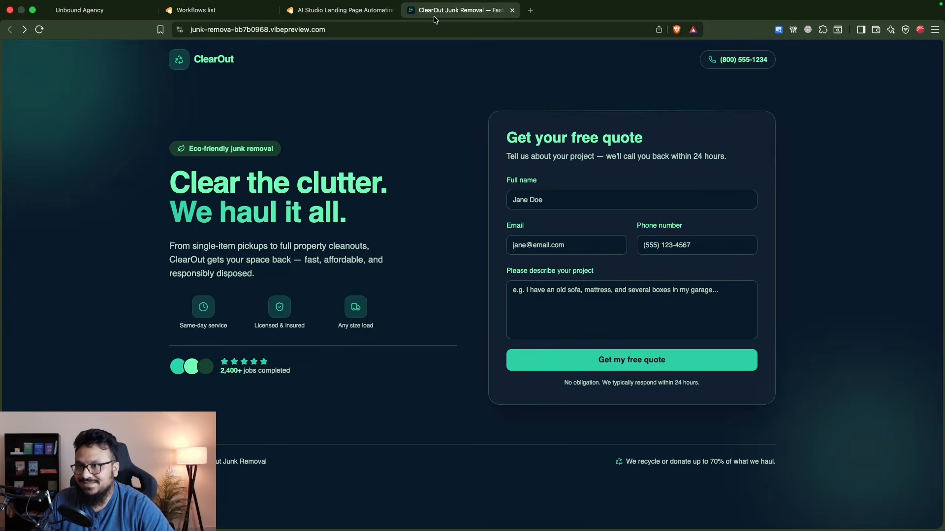
pyautogui.click(427, 14)
pyautogui.click(196, 10)
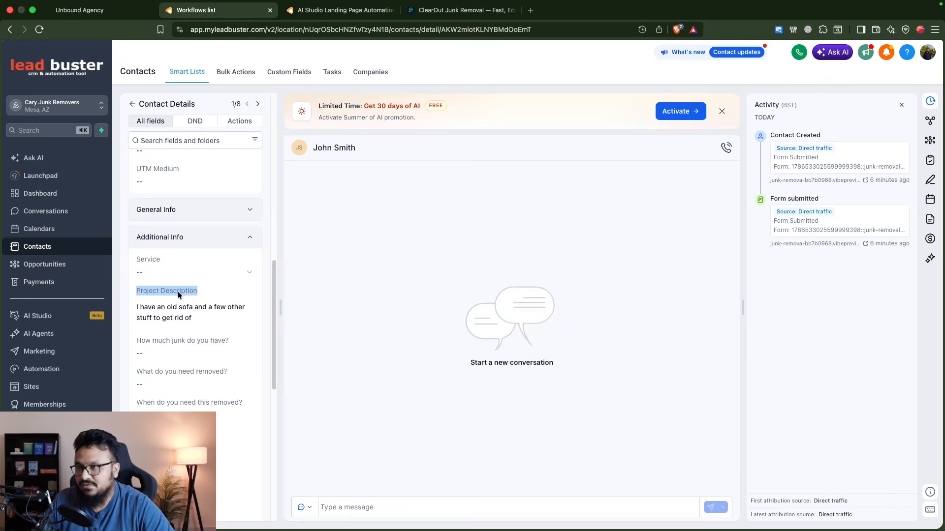
# - Search the contact custom values for "Project Description", complete the notification's Message line with {{contactmessage}}, and save the action
pyautogui.click(339, 10)
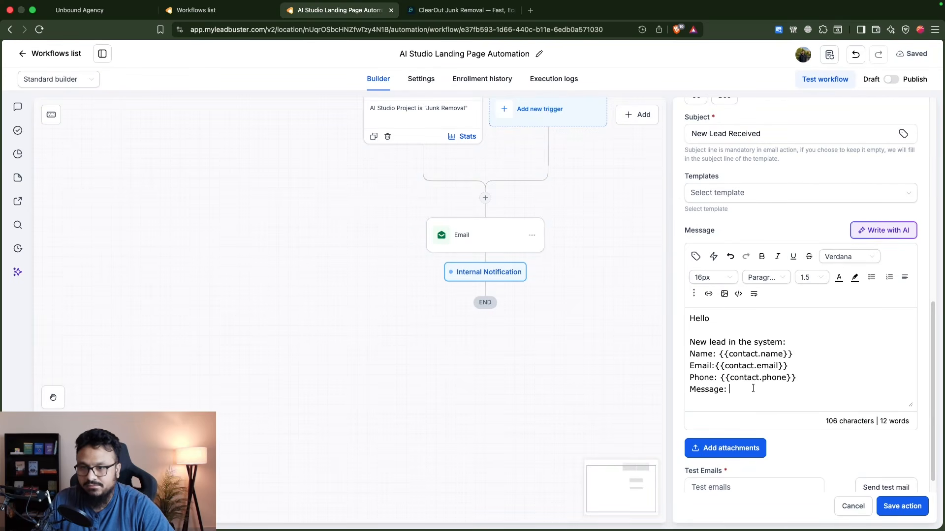
pyautogui.click(695, 257)
pyautogui.press('super+v')
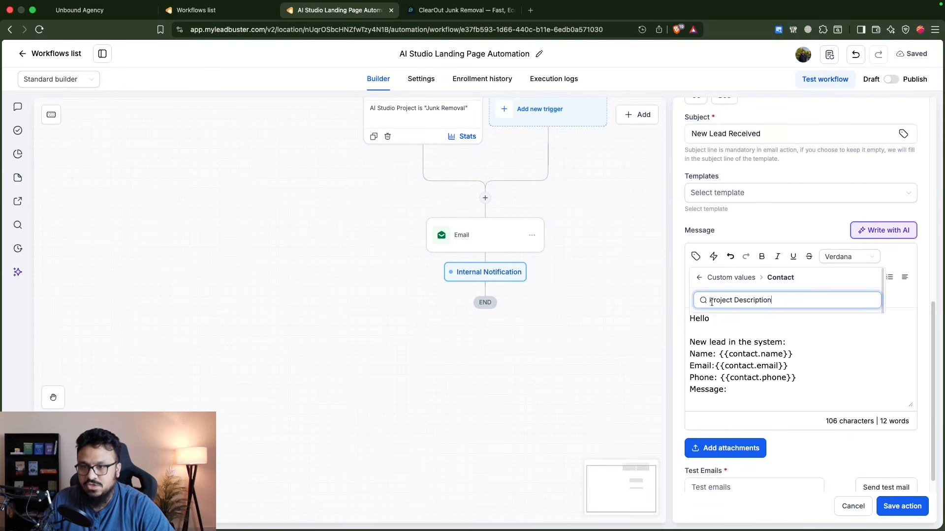
pyautogui.click(743, 344)
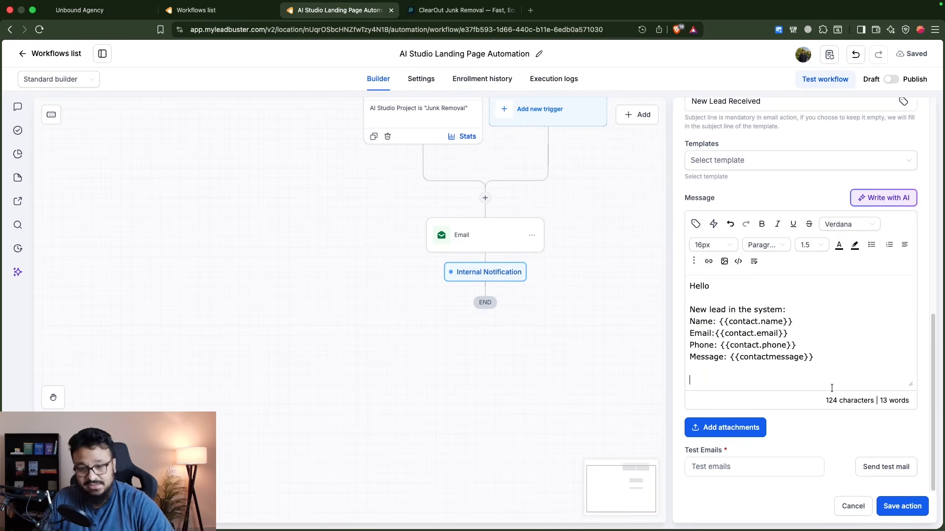
pyautogui.click(900, 507)
# - Add a Create or update opportunity action after the Internal Notification in the workflow
pyautogui.click(486, 314)
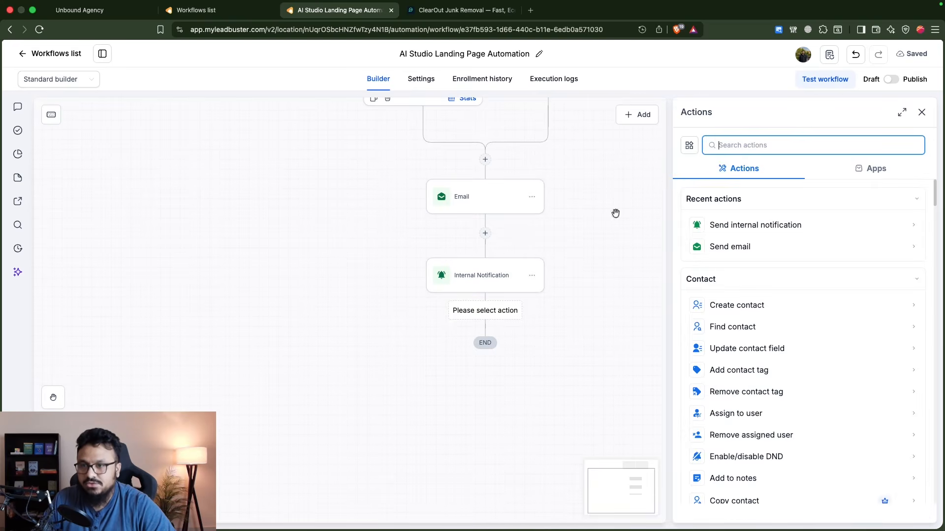
pyautogui.write('create')
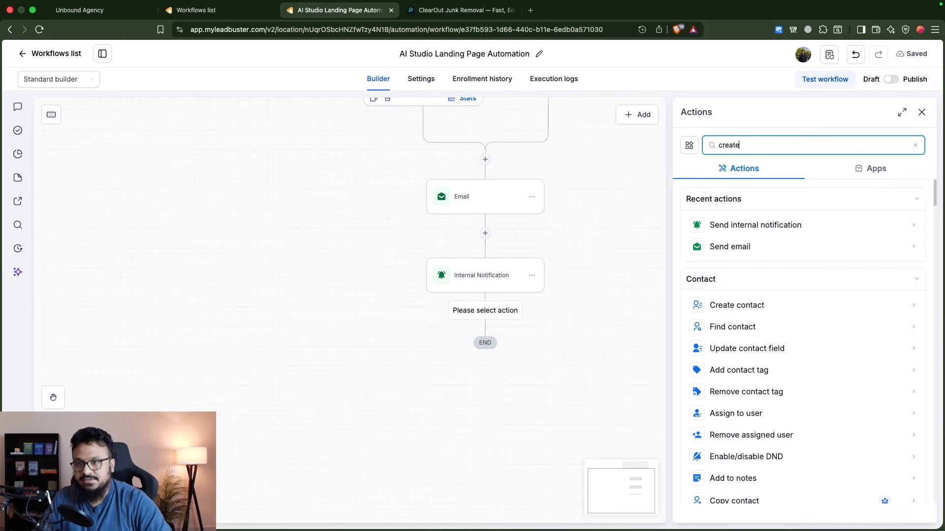
pyautogui.click(749, 393)
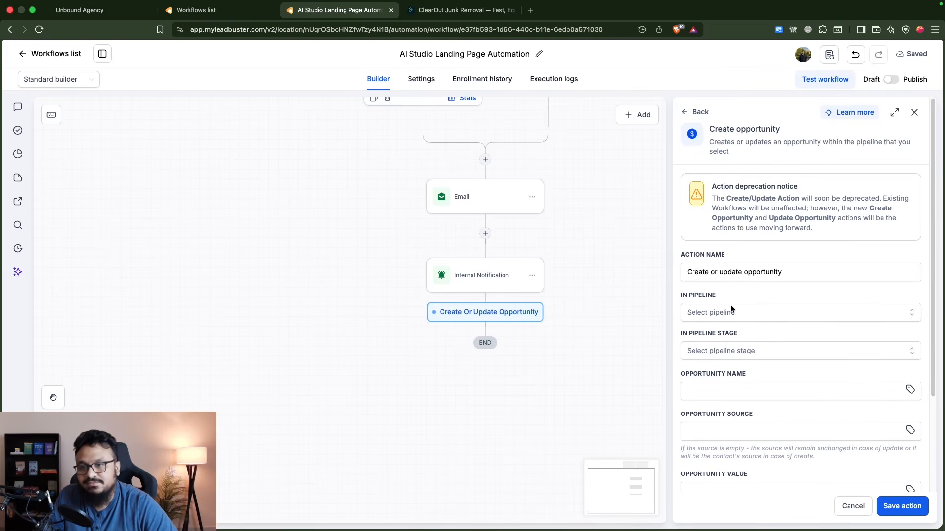
# - Set the opportunity's pipeline to Meta Ads Leads and its stage to New Lead, and save the action
pyautogui.click(730, 310)
pyautogui.click(716, 358)
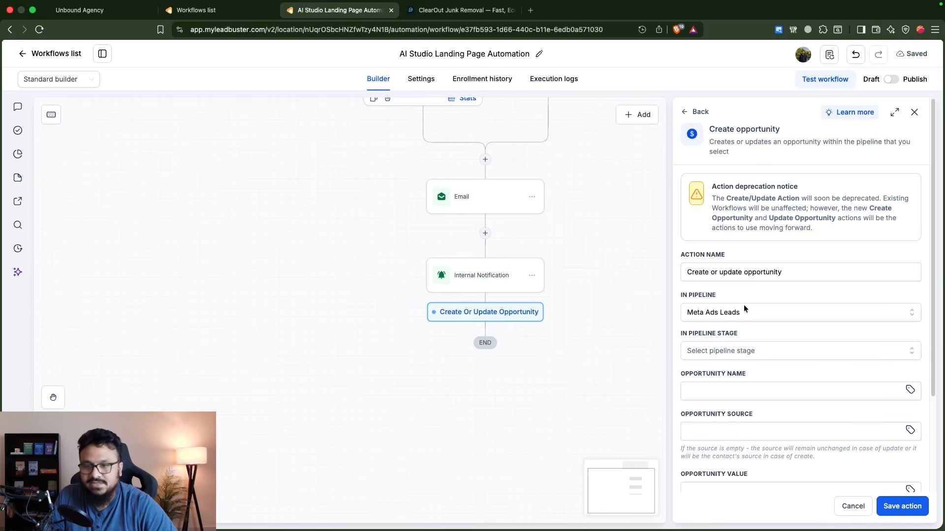
pyautogui.click(727, 350)
pyautogui.click(711, 394)
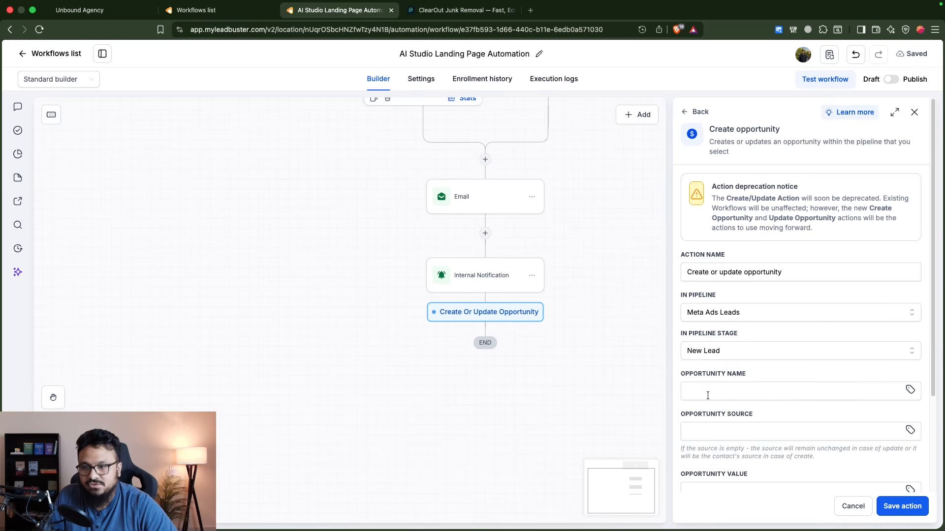
pyautogui.click(902, 506)
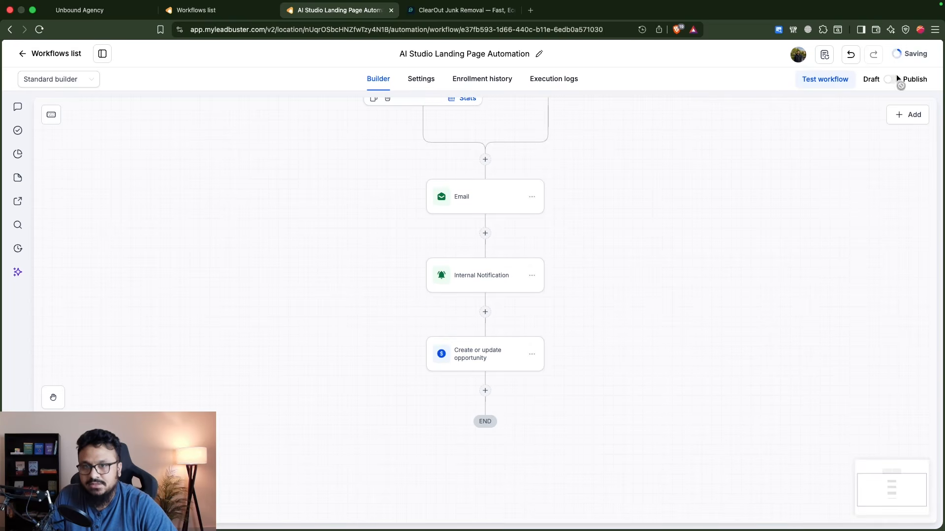
# - Publish the workflow and save it, and take a look at the ClearOut junk removal landing page
pyautogui.click(893, 79)
pyautogui.click(907, 54)
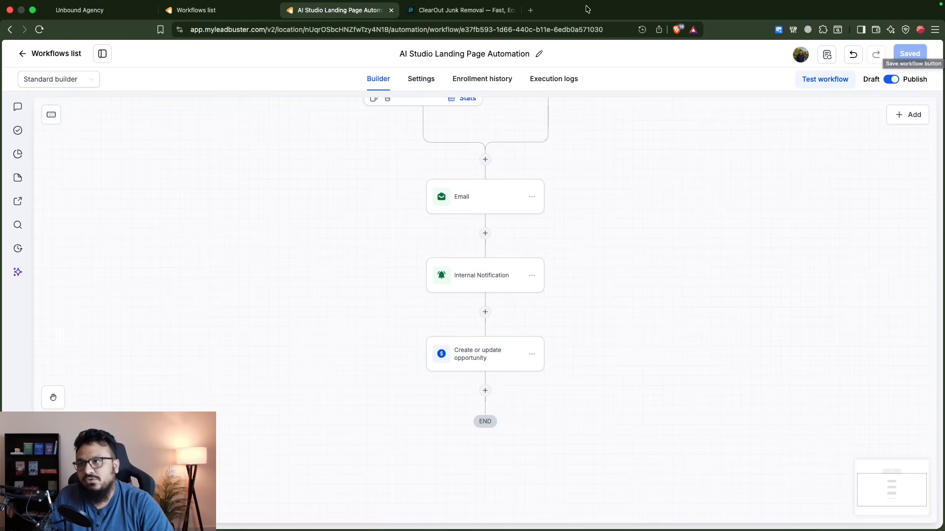
pyautogui.click(460, 10)
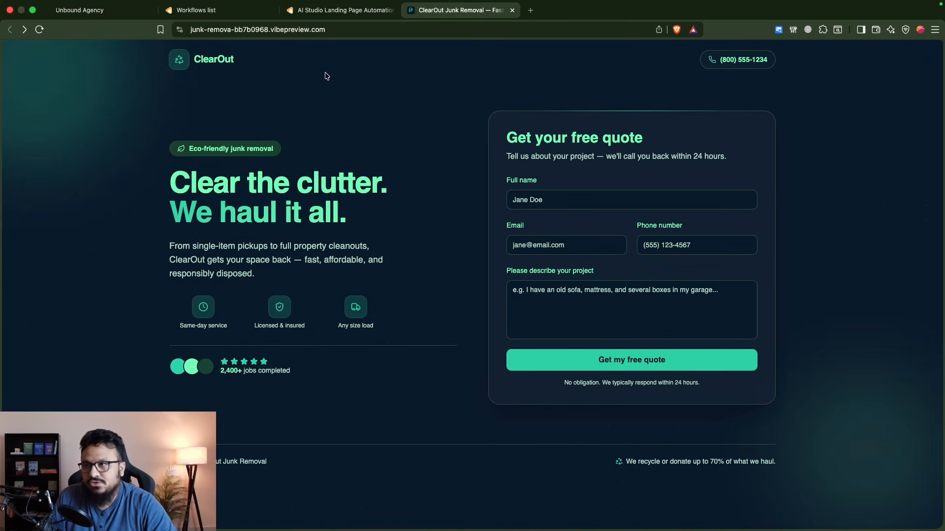
pyautogui.click(324, 11)
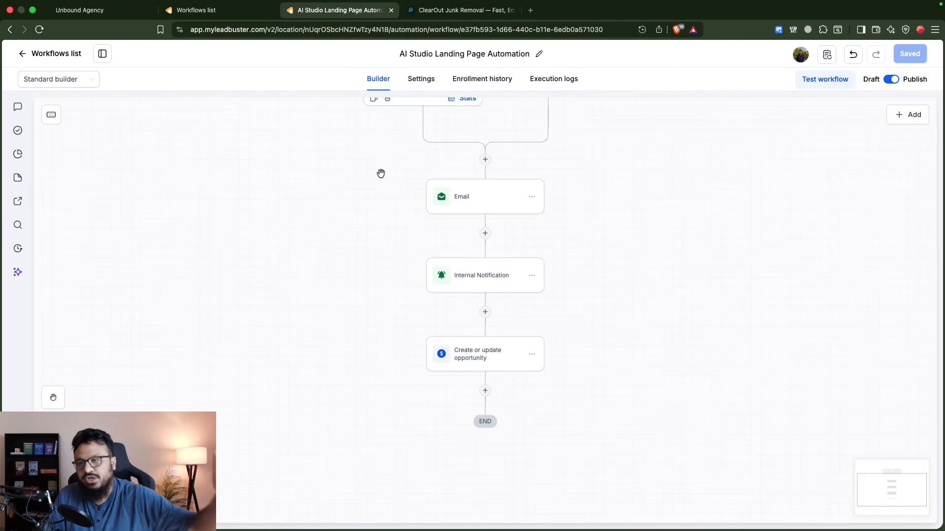